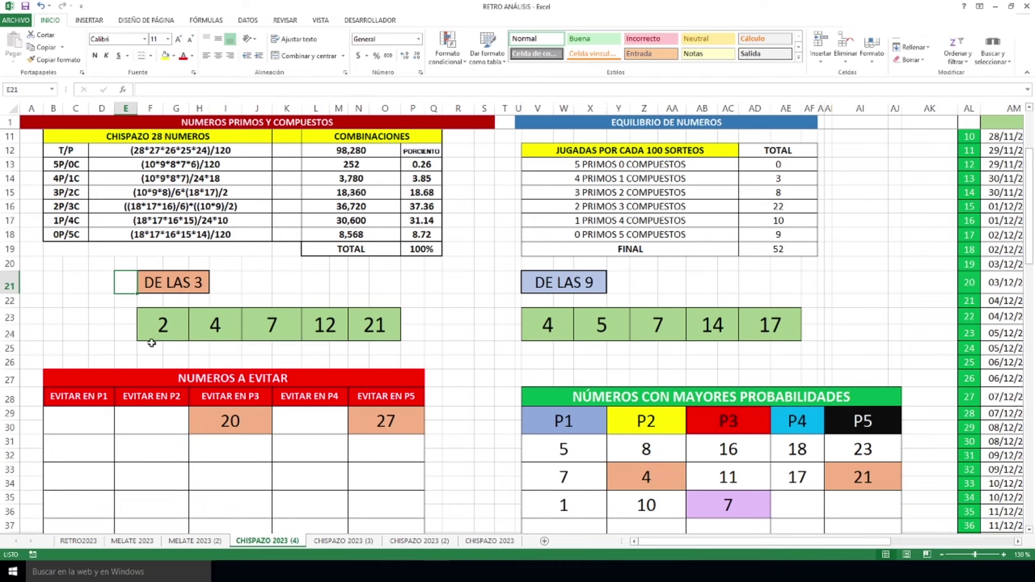
# Go through the five drawn numbers of the DE LAS 3 draw and of the DE LAS 9 draw one by one.
pyautogui.click(167, 329)
pyautogui.click(215, 326)
pyautogui.click(272, 327)
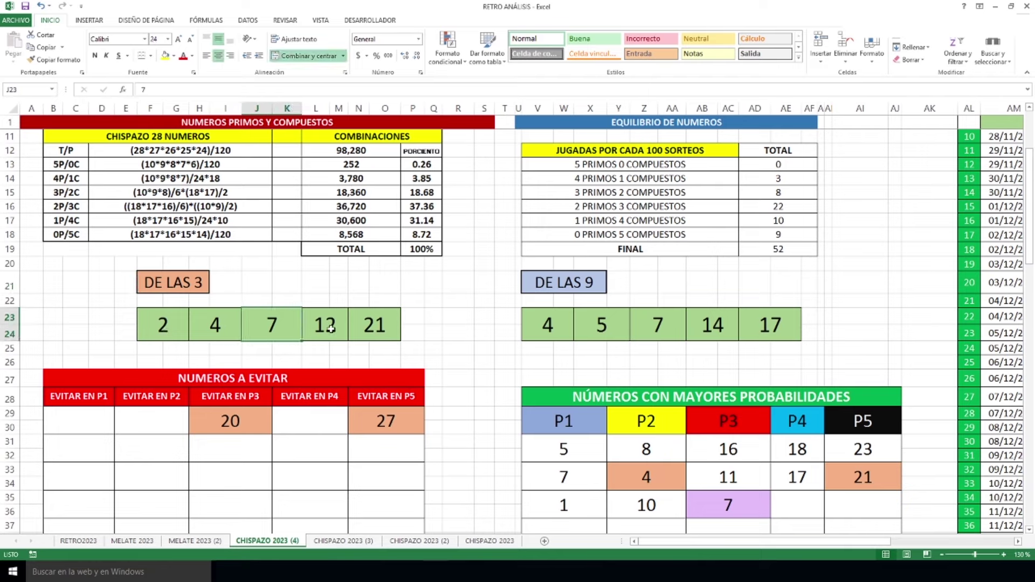
pyautogui.click(323, 326)
pyautogui.click(374, 334)
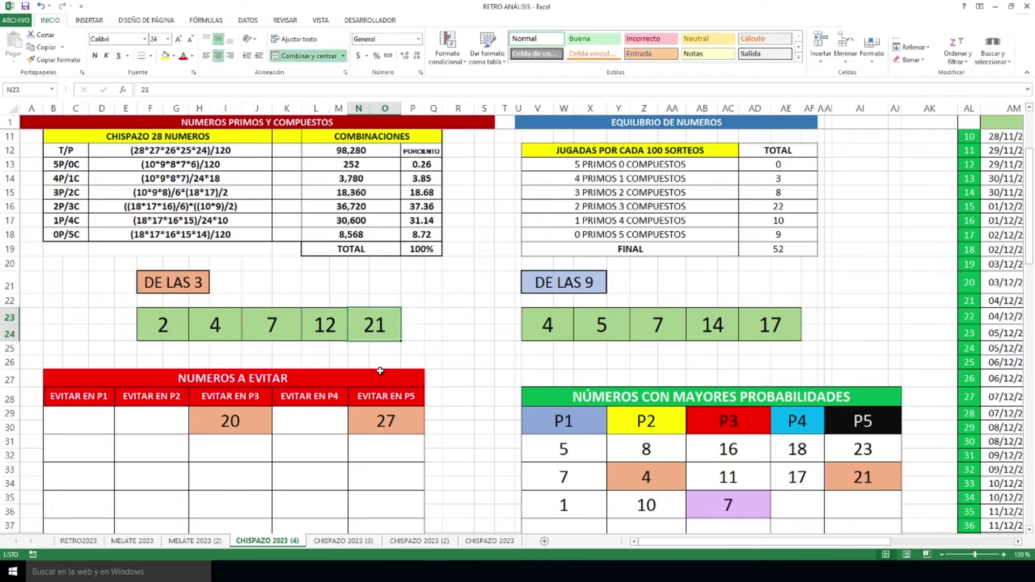
pyautogui.click(545, 332)
pyautogui.click(605, 329)
pyautogui.click(659, 327)
pyautogui.click(738, 334)
pyautogui.click(773, 335)
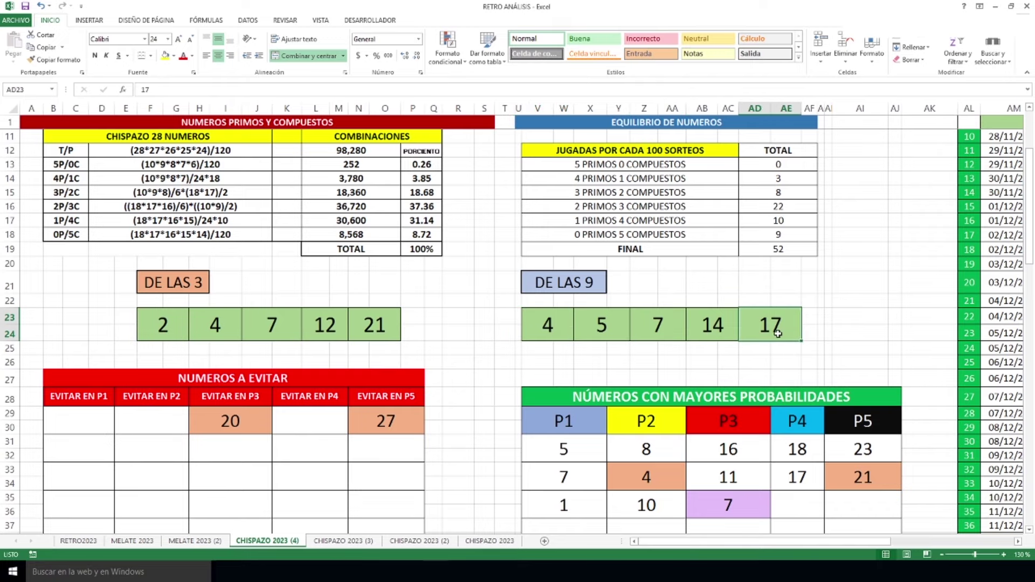
# Examine how draws 10251 and 10252 of 19/12/2023 are classified by primes and composites in the draw history.
pyautogui.moveTo(761, 542); pyautogui.dragTo(779, 542)
pyautogui.scroll(-3, 952, 313)
pyautogui.scroll(-4, 952, 312)
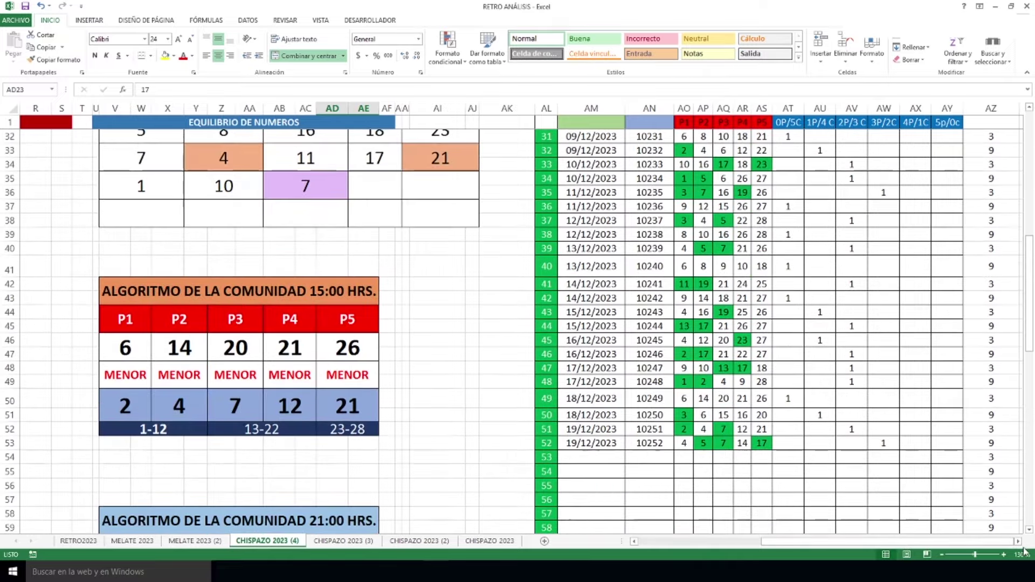
pyautogui.click(1018, 541)
pyautogui.click(1018, 542)
pyautogui.click(833, 443)
pyautogui.moveTo(833, 207); pyautogui.dragTo(832, 442)
pyautogui.click(835, 452)
pyautogui.click(800, 429)
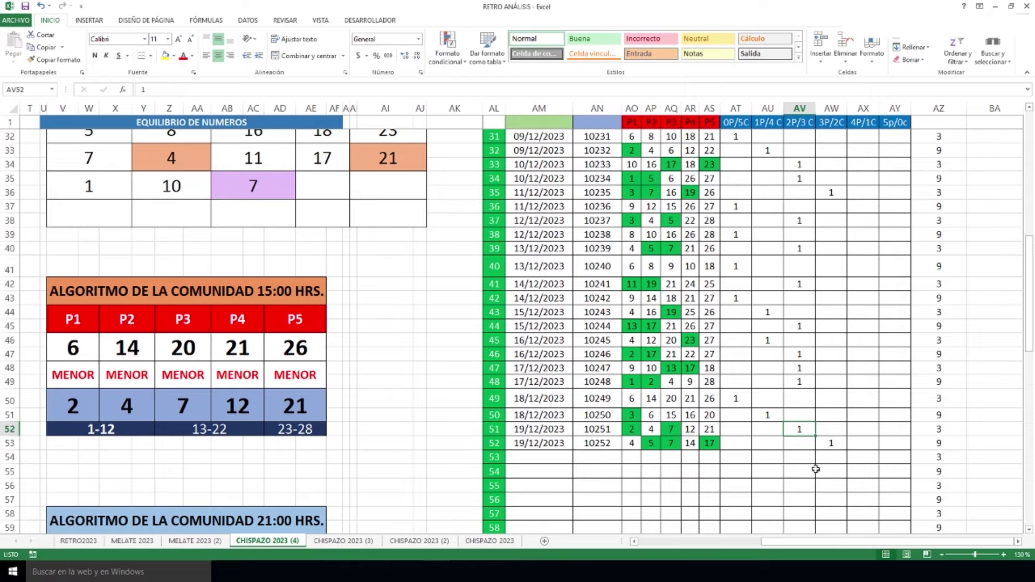
# Compare the percentage and per-100-draws total for the 2 primes/3 composites row and the 3 primes/2 composites row.
pyautogui.scroll(5, 898, 439)
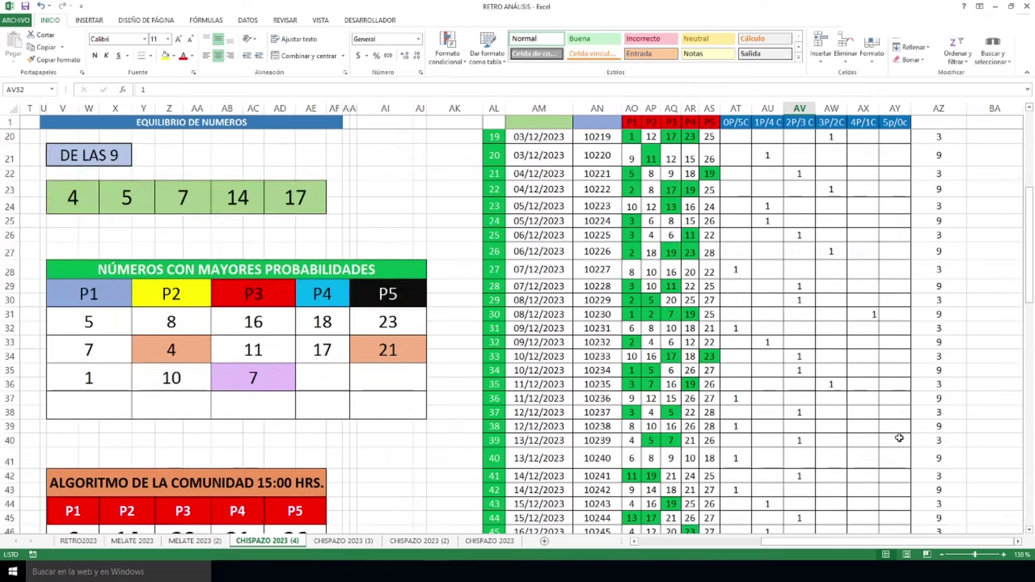
pyautogui.scroll(5, 900, 438)
pyautogui.moveTo(987, 541); pyautogui.dragTo(862, 541)
pyautogui.moveTo(422, 348); pyautogui.dragTo(783, 361)
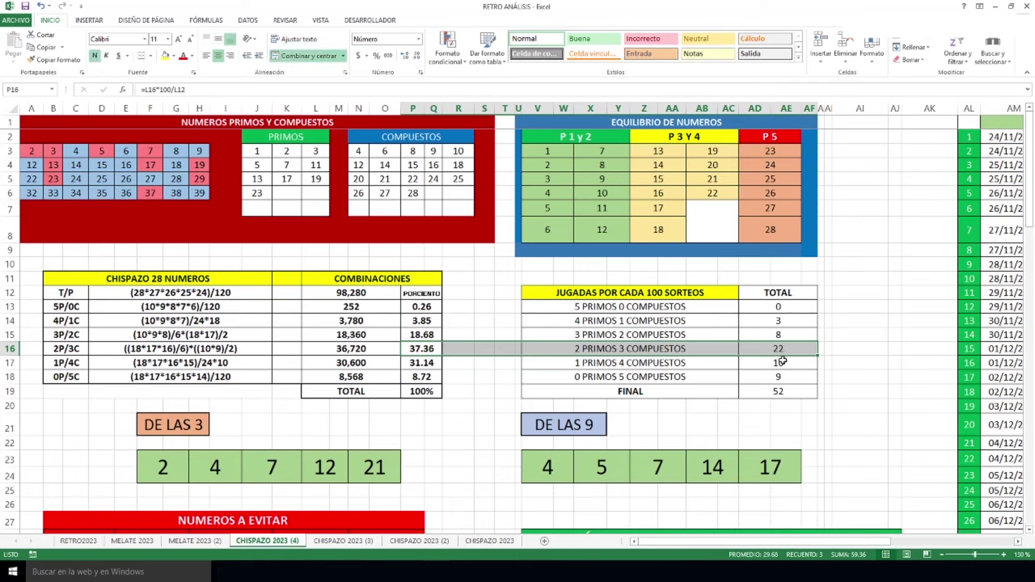
pyautogui.moveTo(418, 333); pyautogui.dragTo(761, 334)
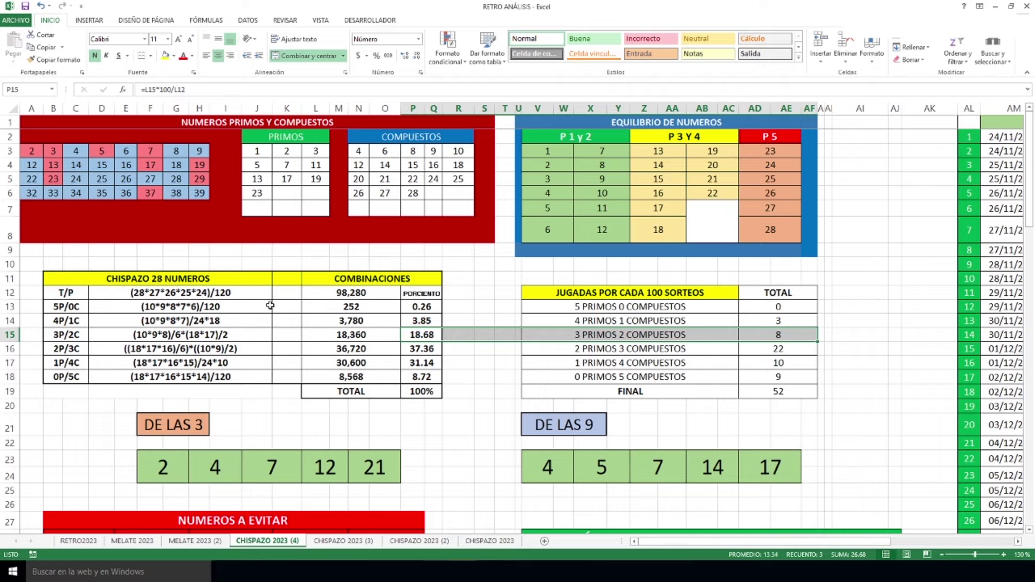
# Review the whole NUMEROS A EVITAR table for positions P1 to P5.
pyautogui.scroll(3, 259, 298)
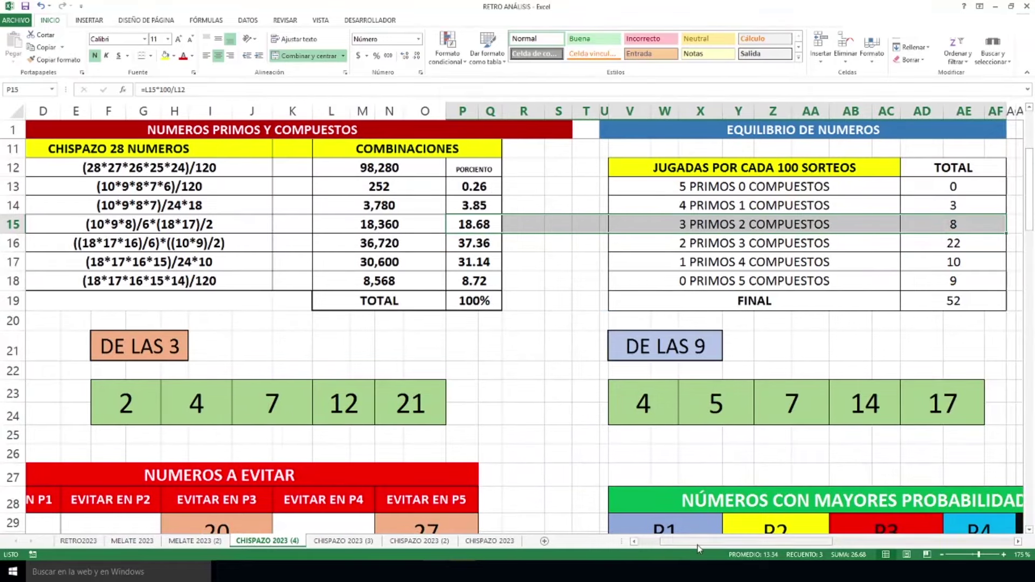
pyautogui.moveTo(670, 541); pyautogui.dragTo(648, 541)
pyautogui.scroll(-4, 481, 385)
pyautogui.moveTo(125, 301); pyautogui.dragTo(514, 442)
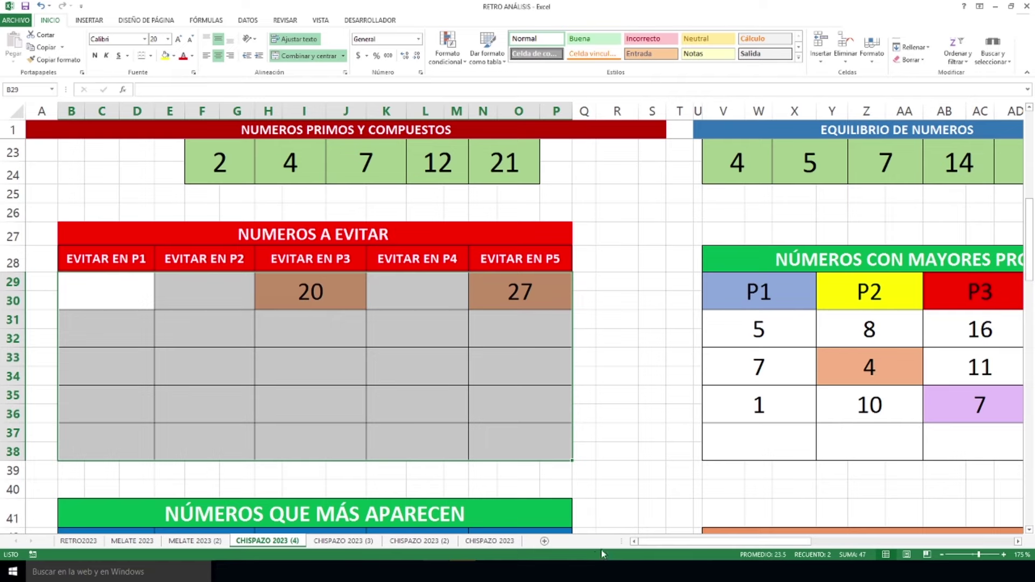
# Examine the colour-highlighted numbers in the P2, P3 and P5 columns of the NÚMEROS CON MAYORES PROBABILIDADES table.
pyautogui.moveTo(654, 544); pyautogui.dragTo(746, 553)
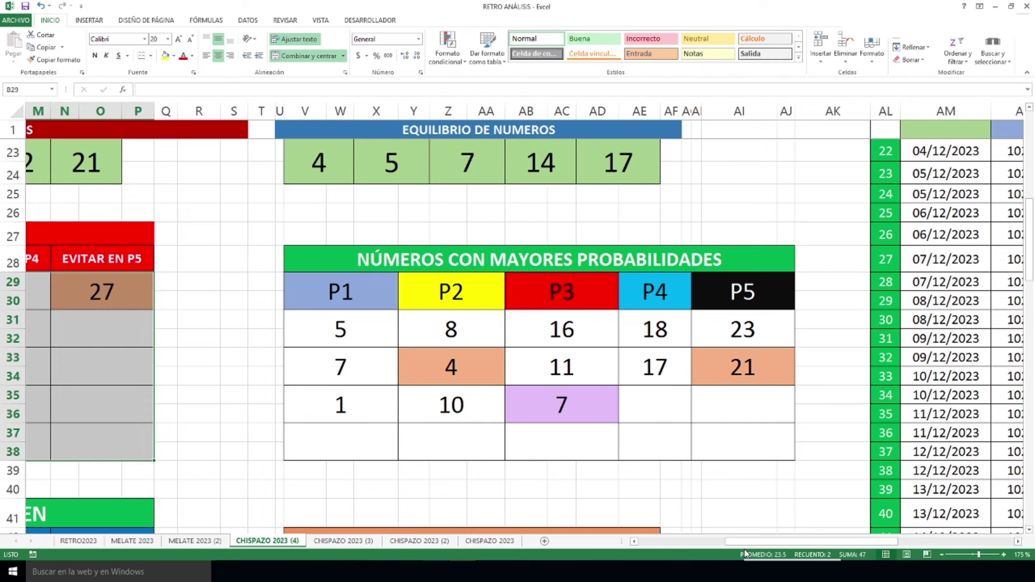
pyautogui.click(486, 374)
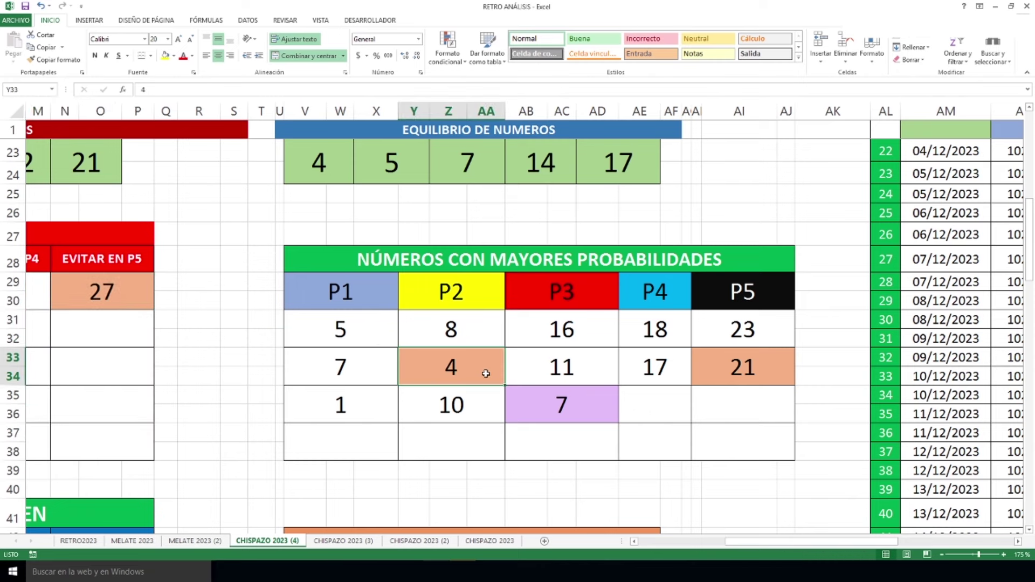
pyautogui.click(548, 405)
pyautogui.click(739, 365)
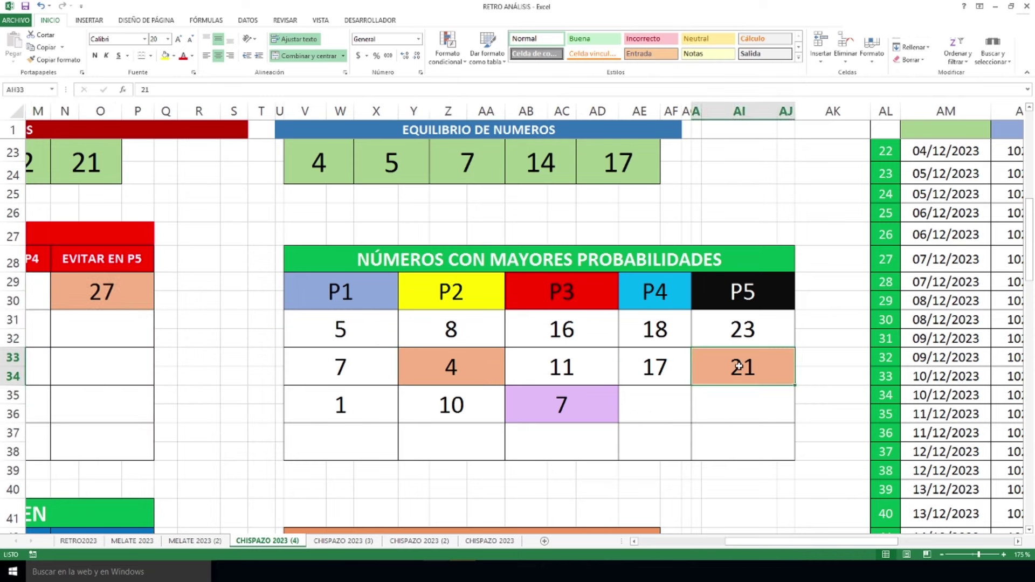
pyautogui.click(477, 366)
pyautogui.click(559, 415)
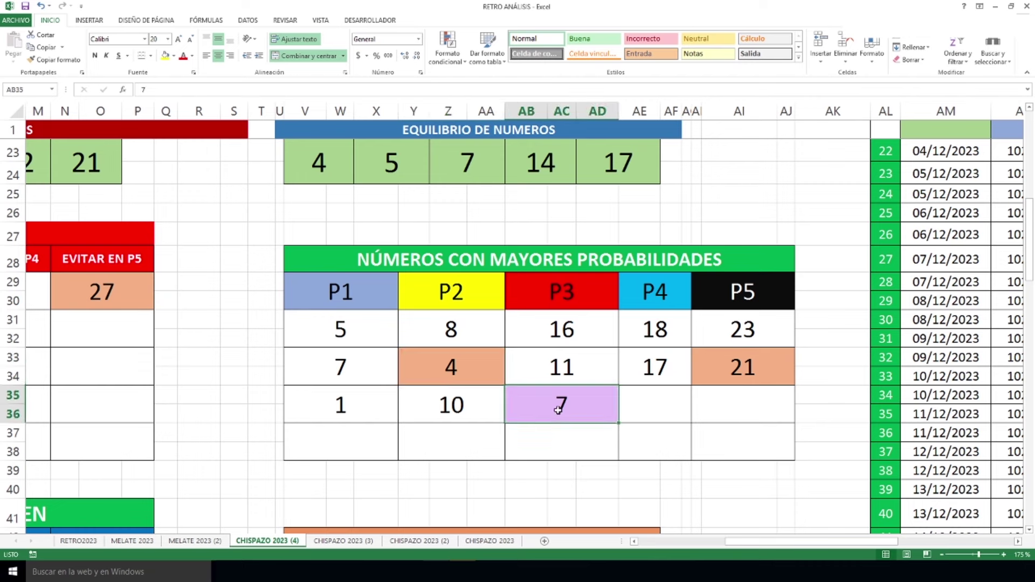
pyautogui.click(752, 377)
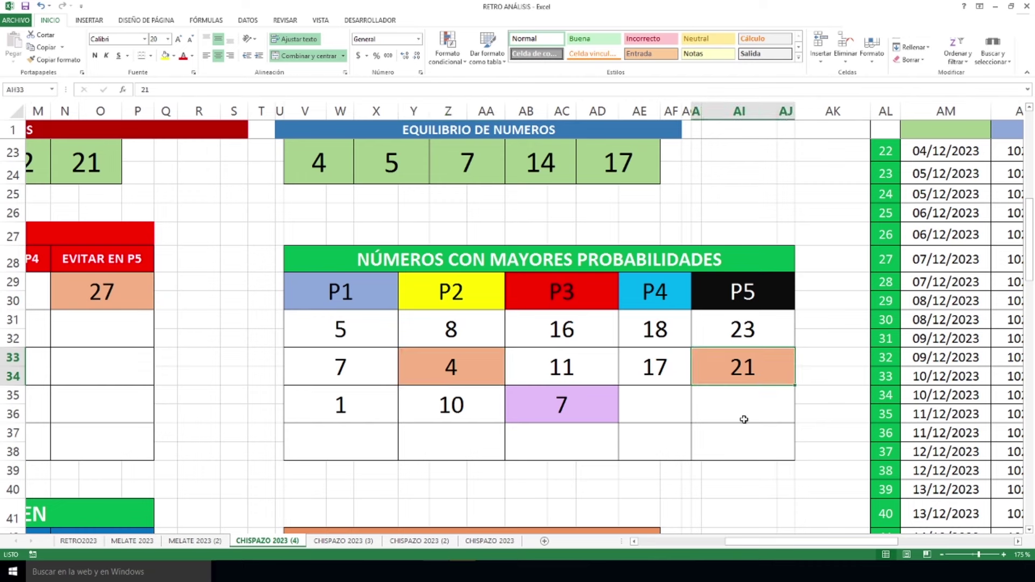
pyautogui.click(549, 407)
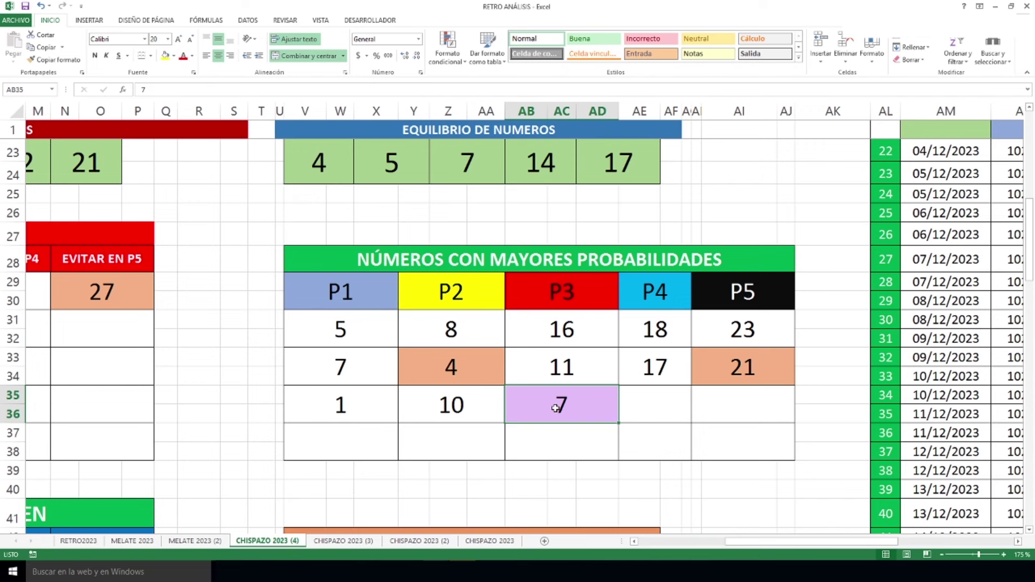
pyautogui.click(475, 367)
pyautogui.click(560, 406)
pyautogui.click(714, 379)
# Look over the NÚMEROS QUE MÁS APARECEN table at a larger magnification.
pyautogui.moveTo(793, 541); pyautogui.dragTo(405, 497)
pyautogui.scroll(-4, 377, 342)
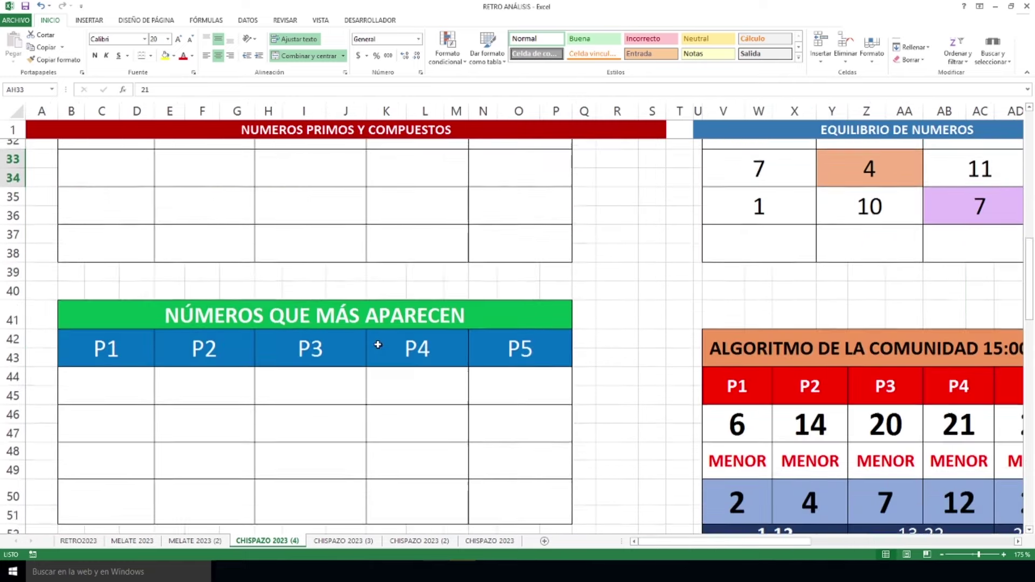
pyautogui.keyDown('ctrl'); pyautogui.scroll(3, 386, 352); pyautogui.keyUp('ctrl')
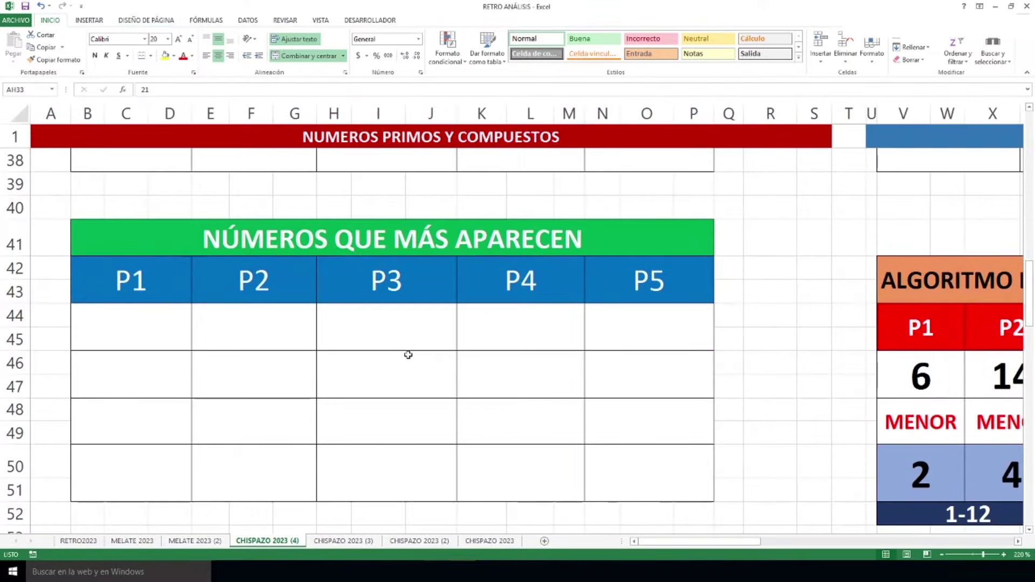
# Check the colour-highlighted numbers in the NÚMEROS COMBINABLES table one by one.
pyautogui.scroll(-4, 420, 280)
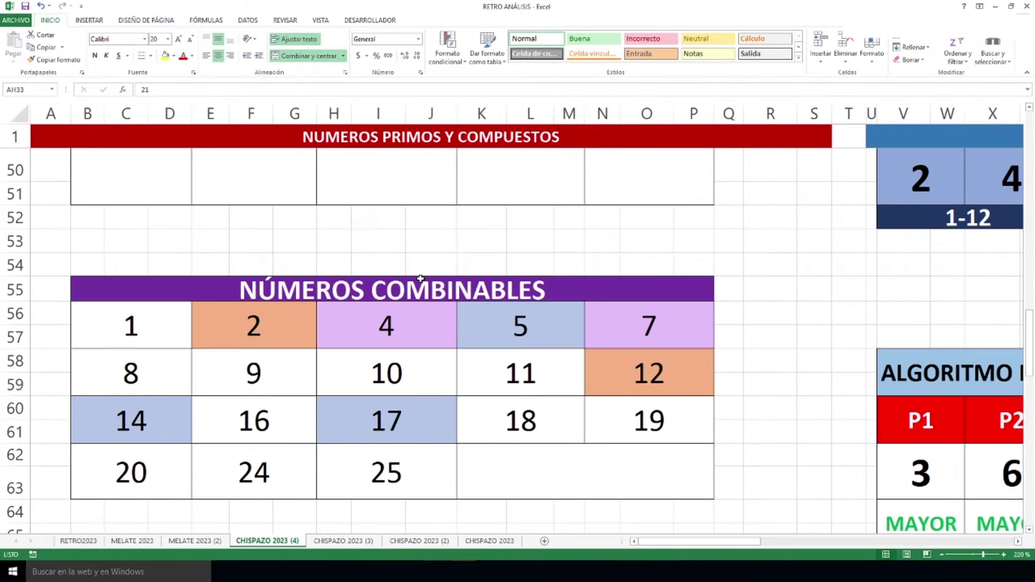
pyautogui.scroll(-1, 420, 279)
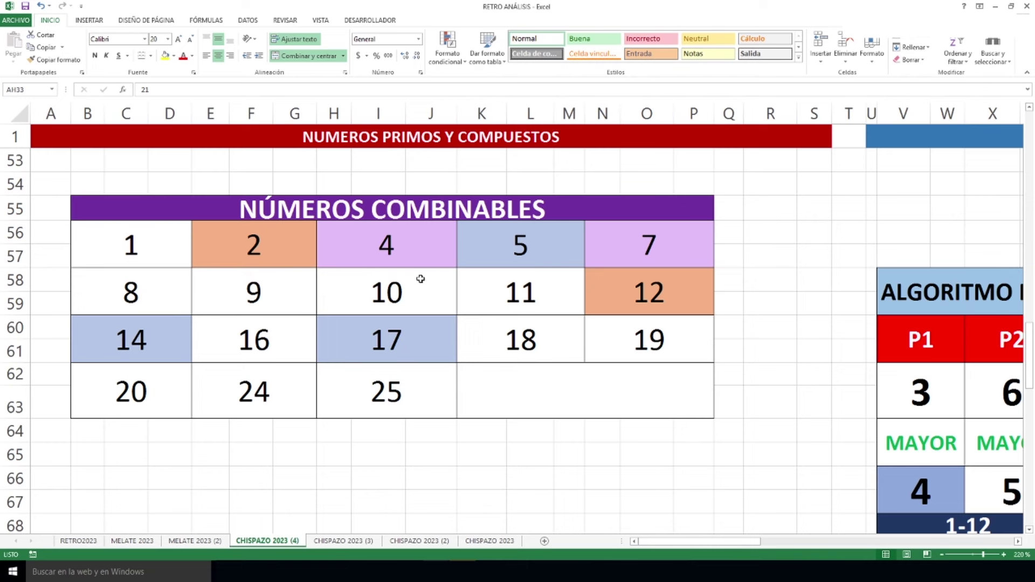
pyautogui.moveTo(299, 249); pyautogui.dragTo(393, 244)
pyautogui.click(393, 243)
pyautogui.click(646, 251)
pyautogui.click(658, 306)
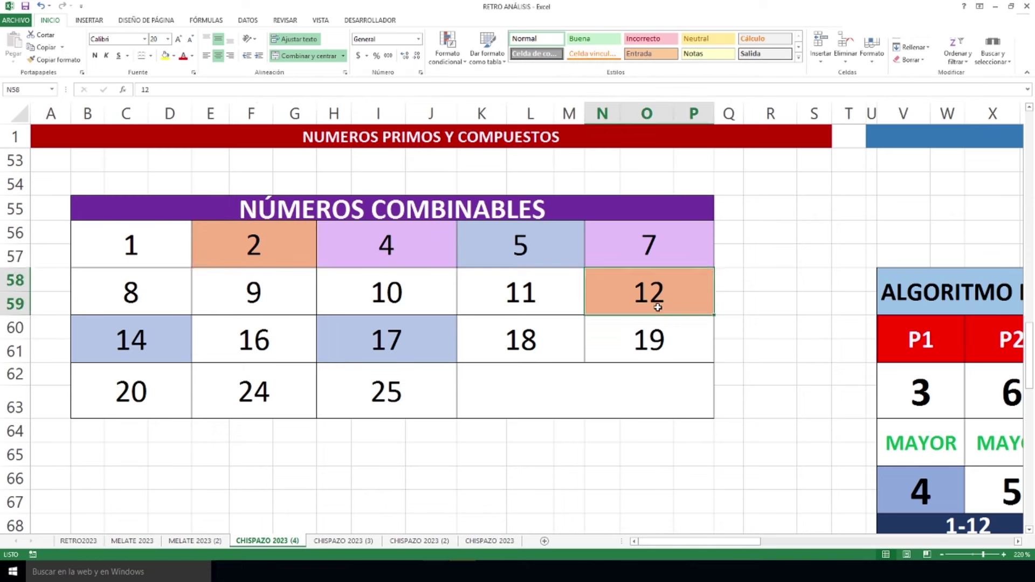
pyautogui.click(448, 241)
pyautogui.click(527, 241)
pyautogui.click(628, 240)
pyautogui.click(155, 342)
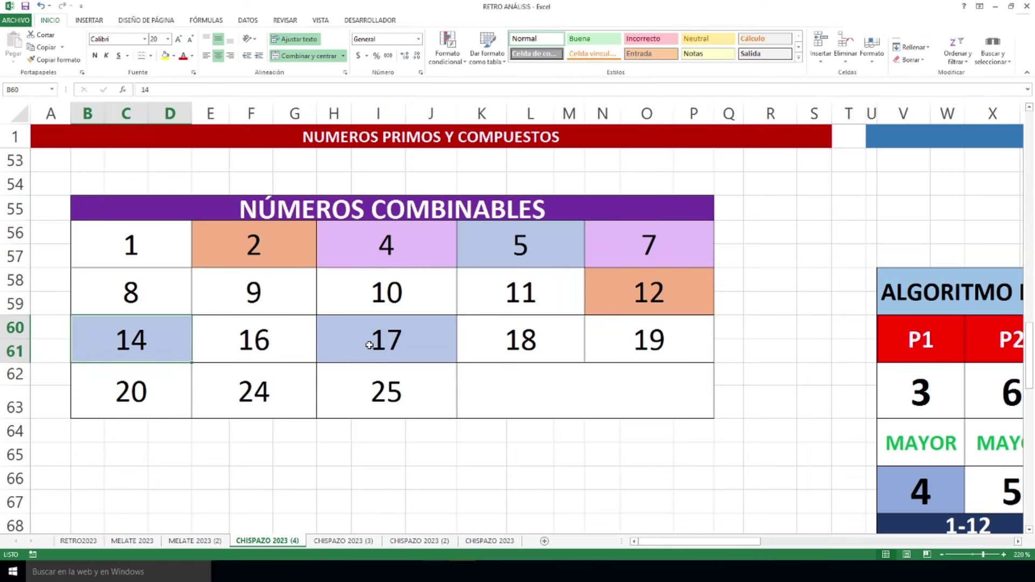
pyautogui.click(372, 342)
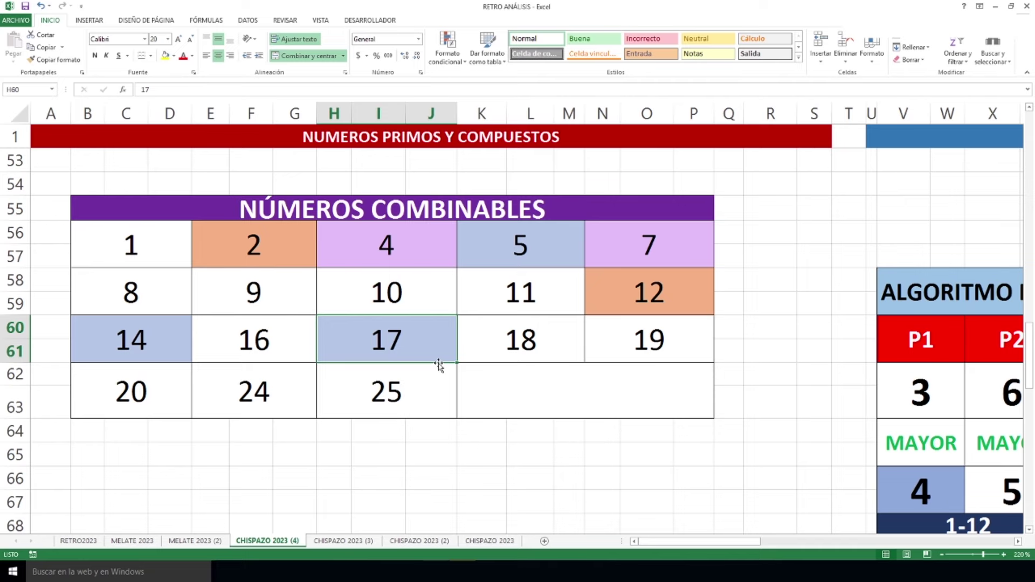
# Review the MENOR predictions in the 15:00 community algorithm, comparing the predicted base number with the drawn number for P1 to P5.
pyautogui.scroll(5, 538, 388)
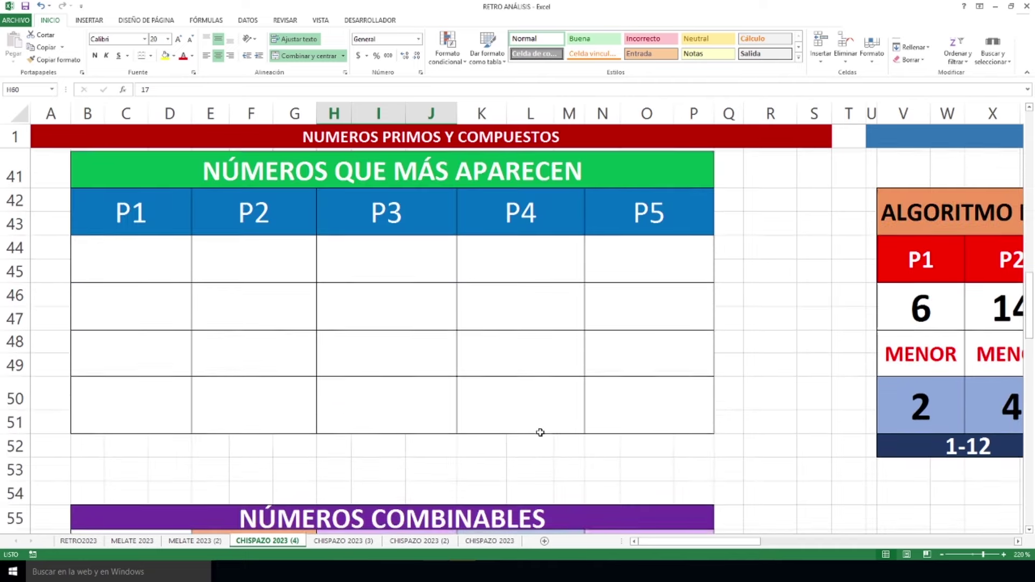
pyautogui.moveTo(649, 549); pyautogui.dragTo(752, 545)
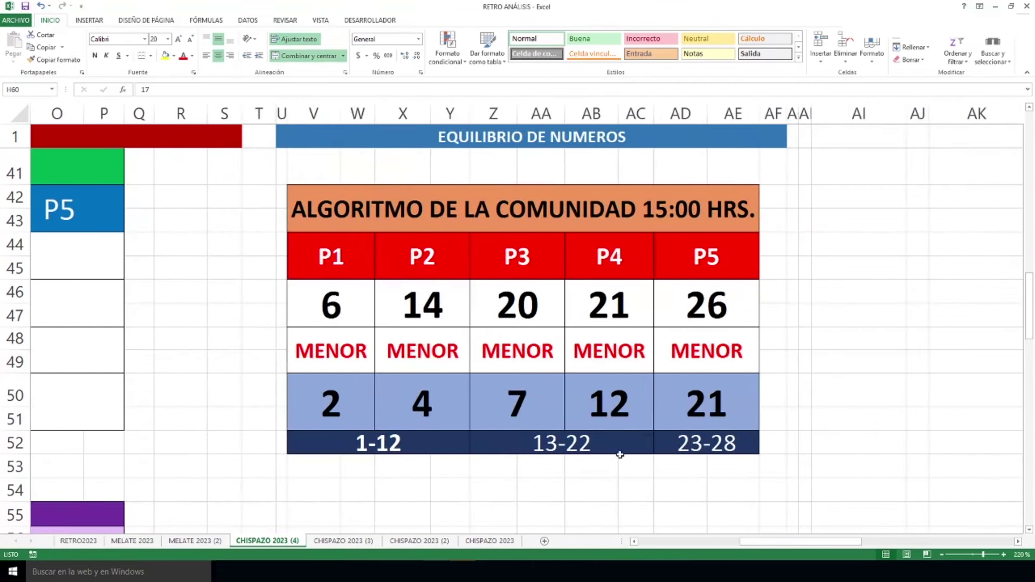
pyautogui.moveTo(349, 358); pyautogui.dragTo(715, 362)
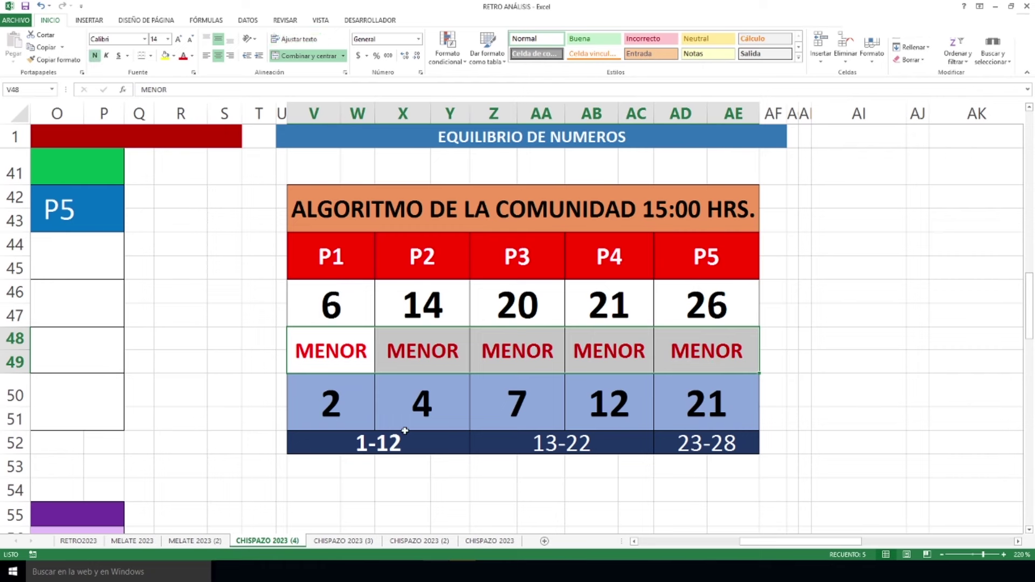
pyautogui.moveTo(336, 299); pyautogui.dragTo(341, 390)
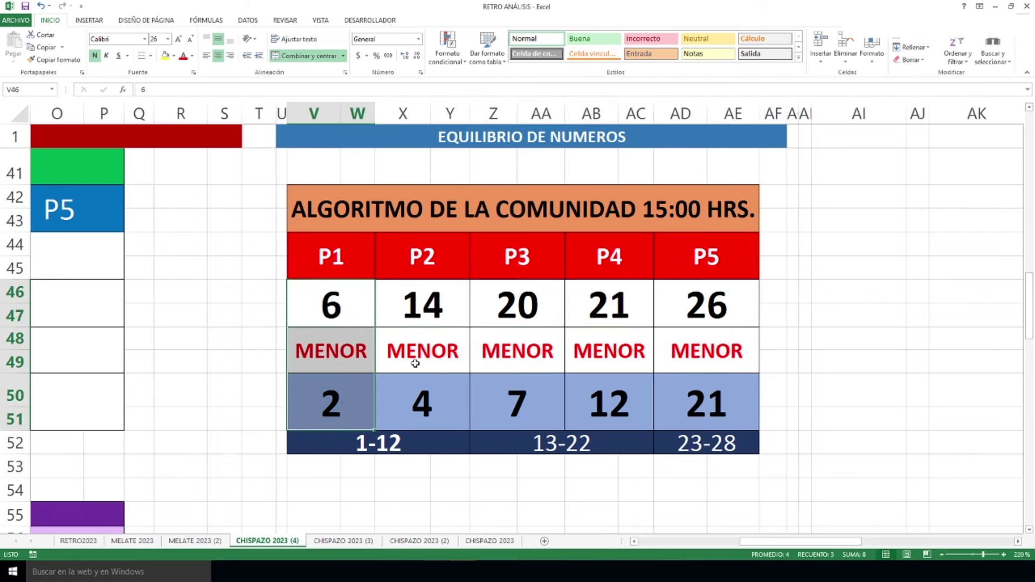
pyautogui.click(426, 303)
pyautogui.moveTo(426, 303); pyautogui.dragTo(418, 399)
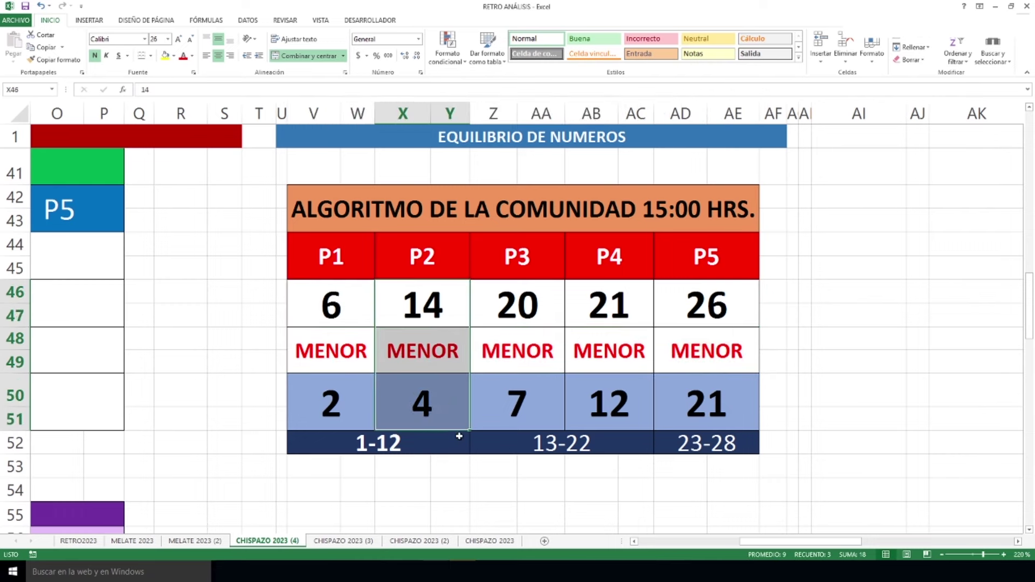
pyautogui.moveTo(517, 307); pyautogui.dragTo(519, 406)
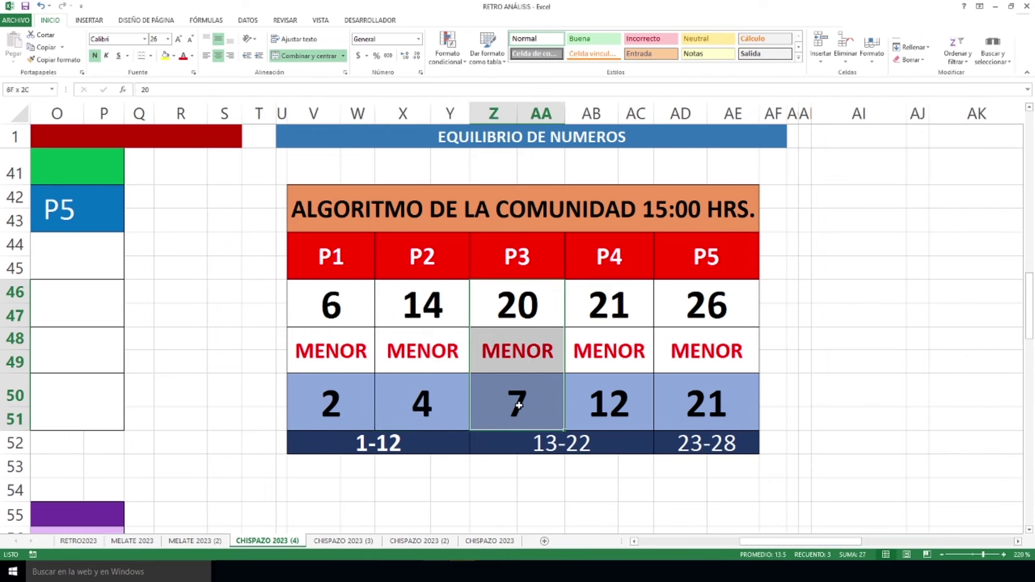
pyautogui.moveTo(623, 305); pyautogui.dragTo(620, 423)
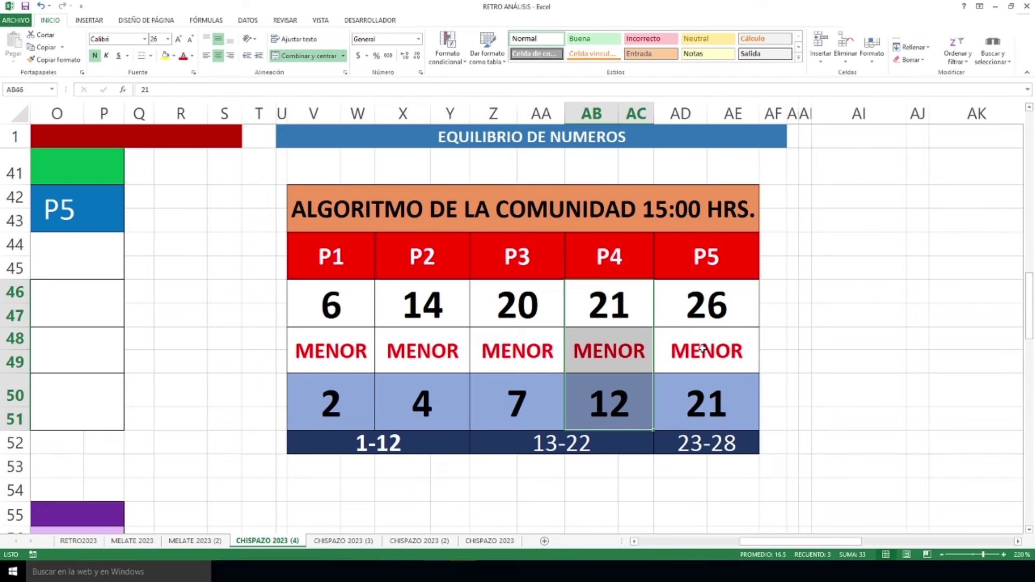
pyautogui.moveTo(708, 304); pyautogui.dragTo(707, 426)
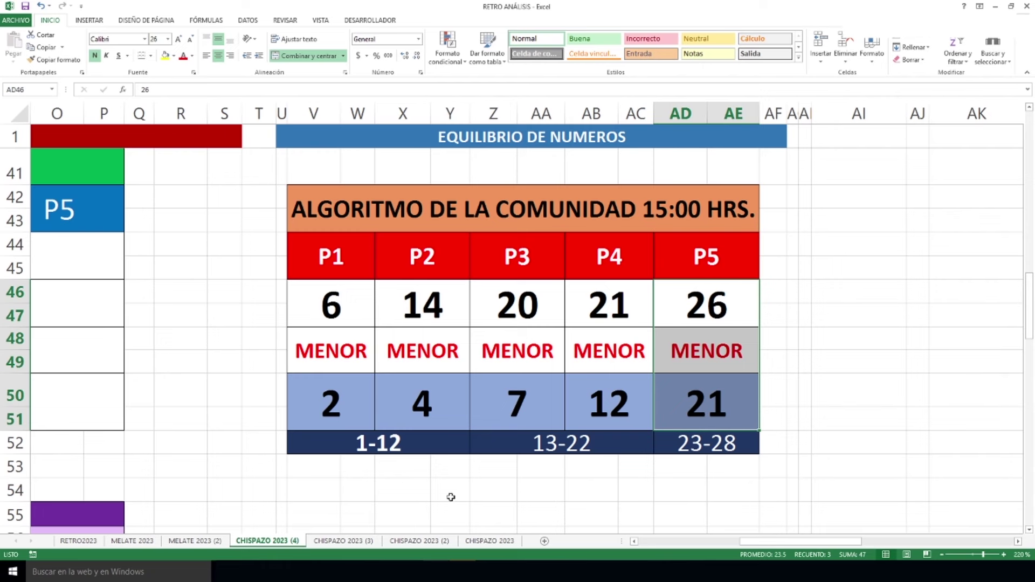
# Compare the drawn numbers of the 15:00 community algorithm with the ranges 1-12, 13-22 and 23-28 beneath them.
pyautogui.moveTo(336, 405); pyautogui.dragTo(444, 452)
pyautogui.moveTo(511, 410); pyautogui.dragTo(578, 449)
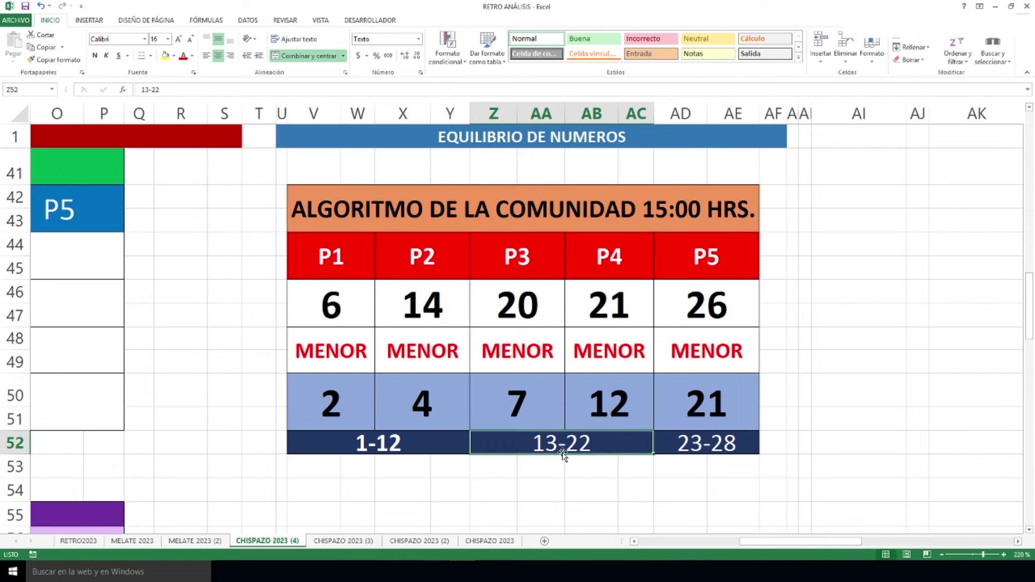
pyautogui.moveTo(534, 420); pyautogui.dragTo(580, 419)
pyautogui.click(562, 446)
pyautogui.click(542, 406)
pyautogui.click(593, 408)
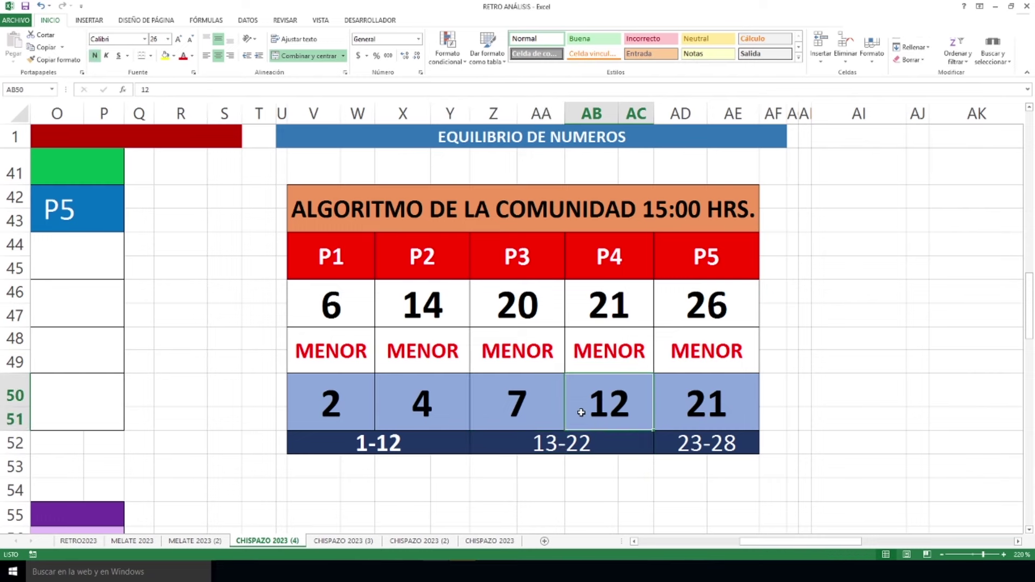
pyautogui.click(698, 413)
pyautogui.click(700, 443)
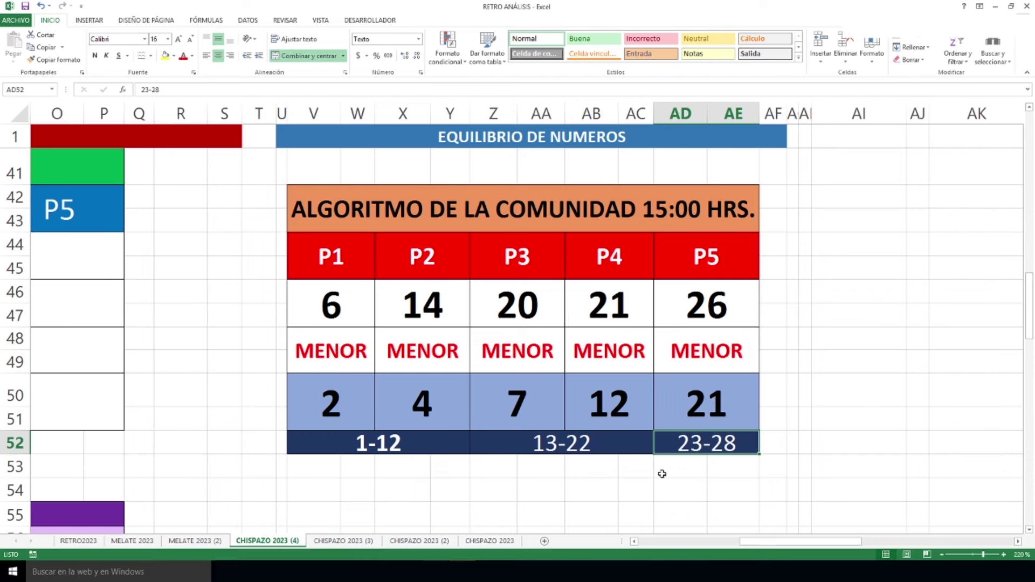
pyautogui.click(448, 445)
pyautogui.click(514, 444)
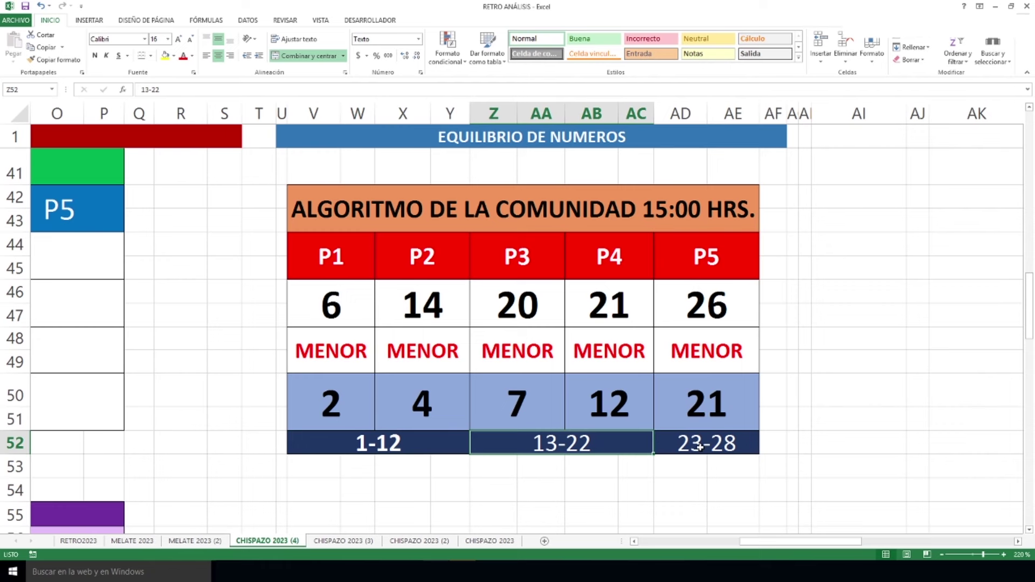
# Recheck the whole row of drawn numbers in the 15:00 community algorithm against each of the three ranges.
pyautogui.click(700, 451)
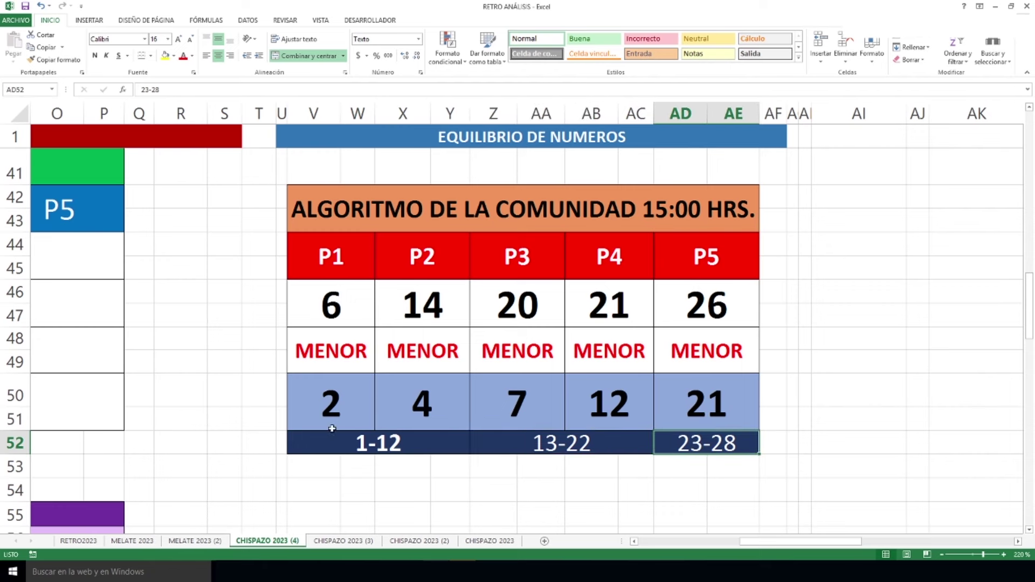
pyautogui.moveTo(334, 412); pyautogui.dragTo(701, 406)
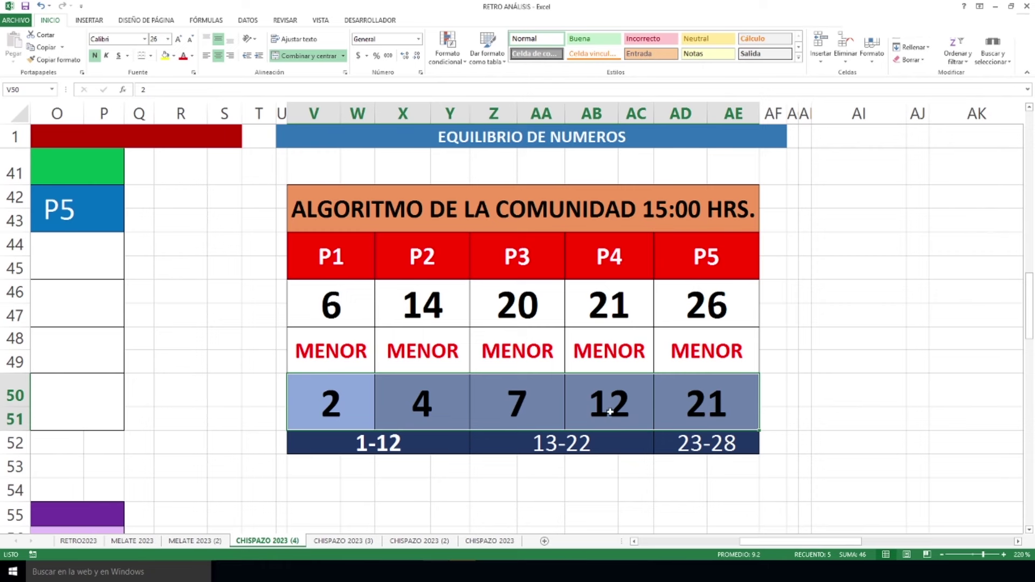
pyautogui.click(421, 450)
pyautogui.click(499, 443)
pyautogui.click(670, 442)
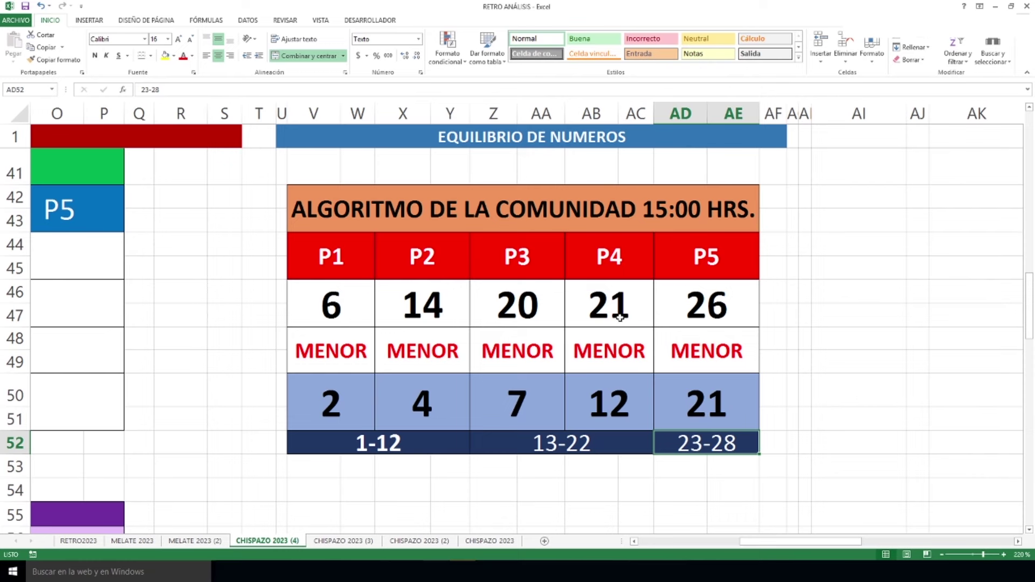
# Review the MAYOR and MENOR predictions in the 21:00 community algorithm, comparing base and drawn numbers for P1 to P5.
pyautogui.scroll(-5, 620, 405)
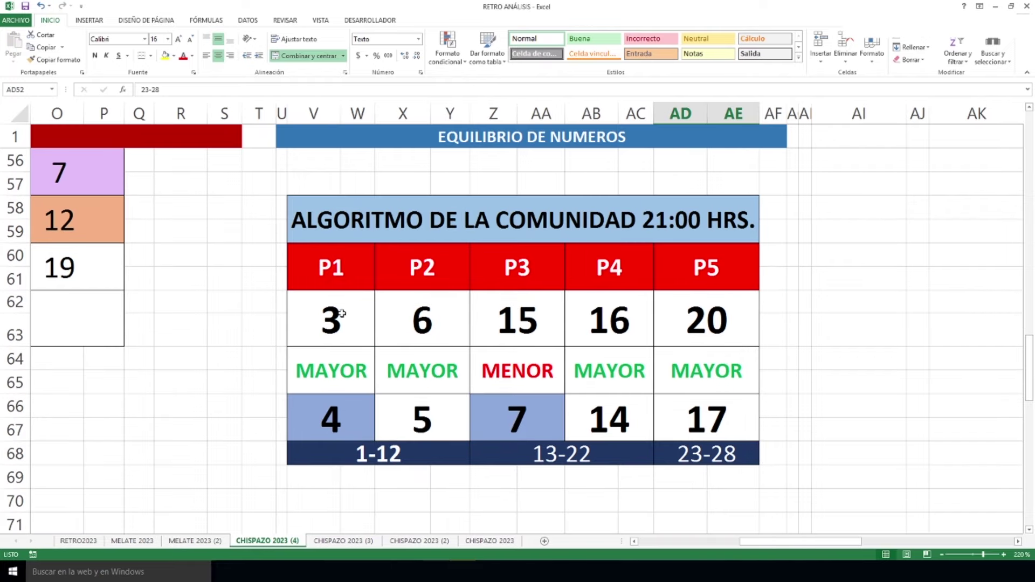
pyautogui.moveTo(337, 306); pyautogui.dragTo(357, 422)
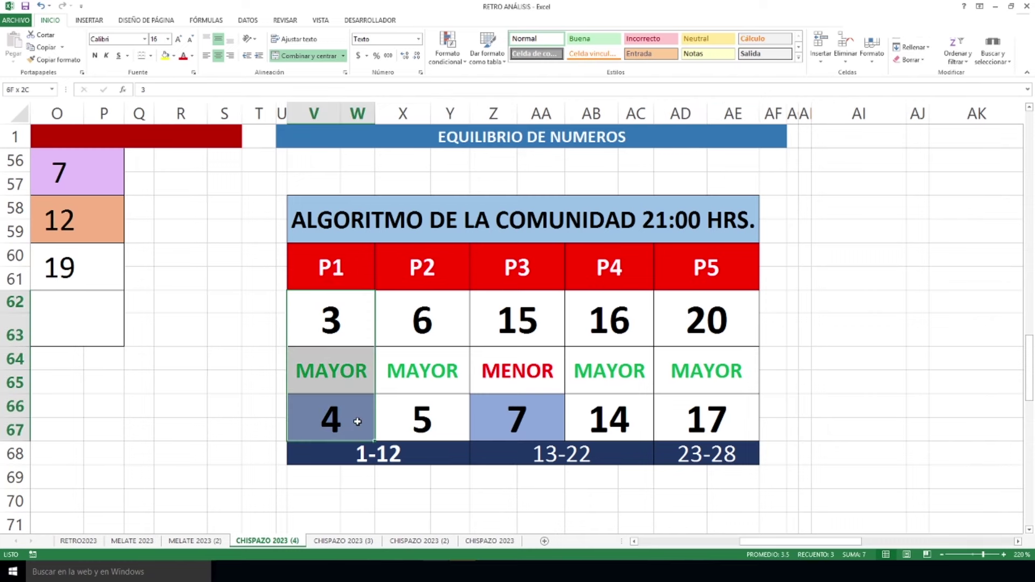
pyautogui.click(428, 308)
pyautogui.moveTo(427, 308); pyautogui.dragTo(443, 419)
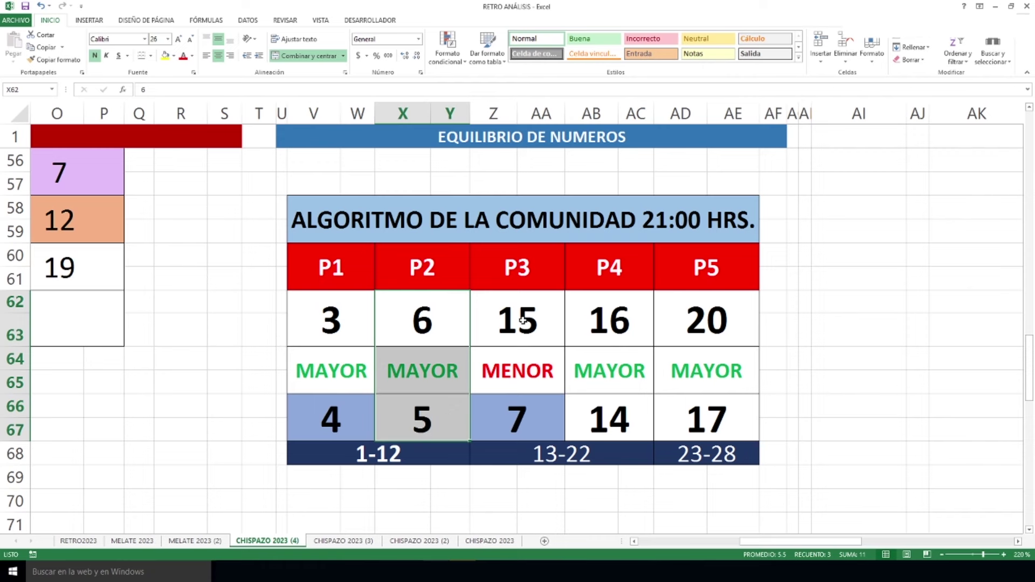
pyautogui.moveTo(522, 317); pyautogui.dragTo(534, 406)
pyautogui.moveTo(619, 310); pyautogui.dragTo(630, 412)
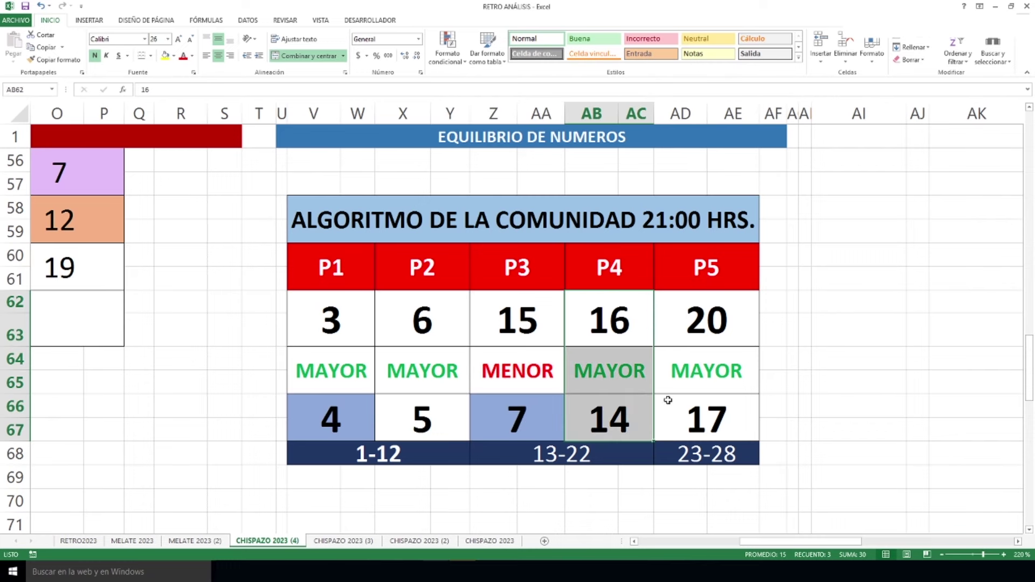
pyautogui.moveTo(701, 311); pyautogui.dragTo(690, 434)
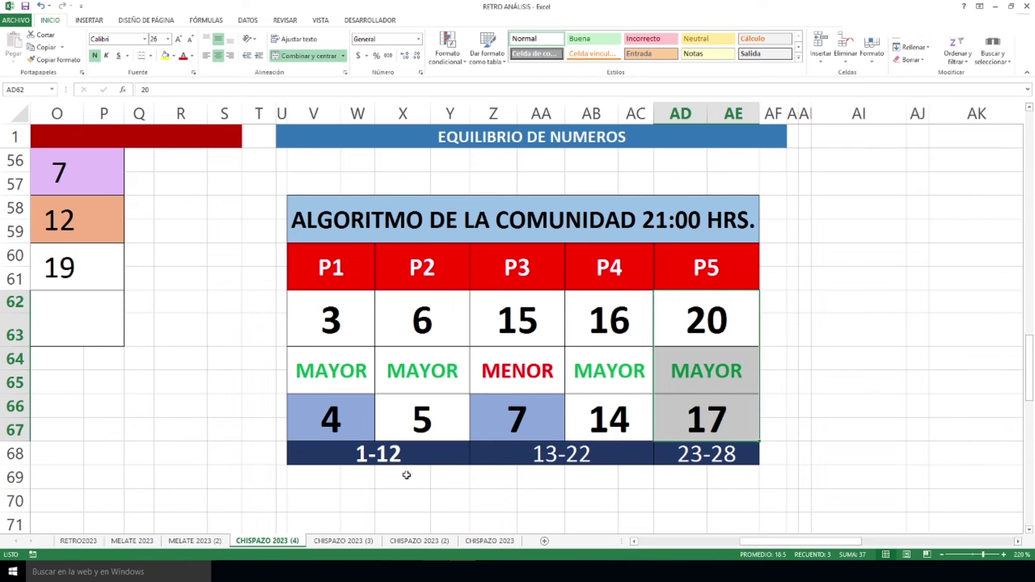
# Compare the drawn numbers of the 21:00 community algorithm with the ranges 1-12, 13-22 and 23-28 beneath them.
pyautogui.click(370, 427)
pyautogui.moveTo(370, 428); pyautogui.dragTo(443, 458)
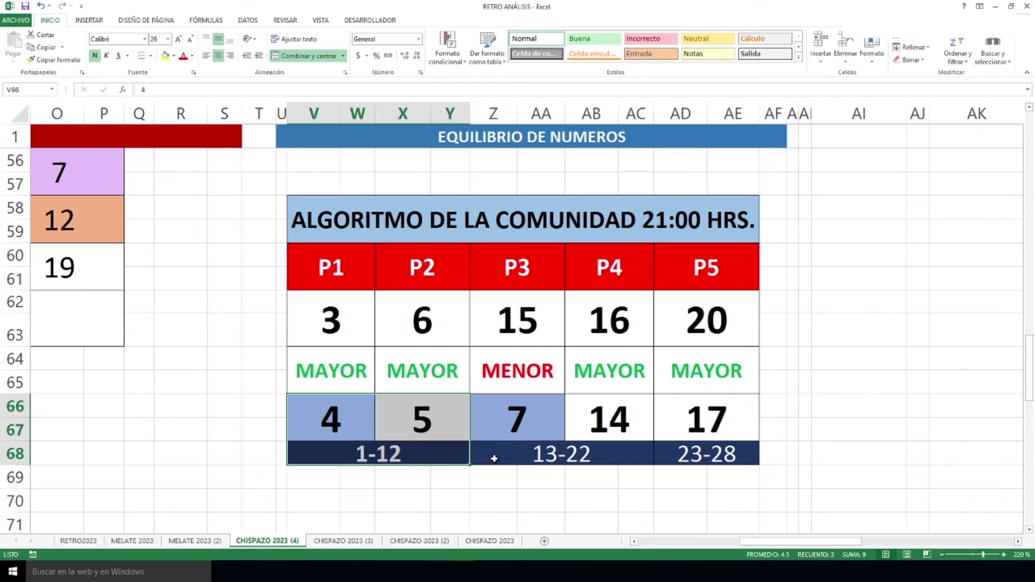
pyautogui.click(588, 431)
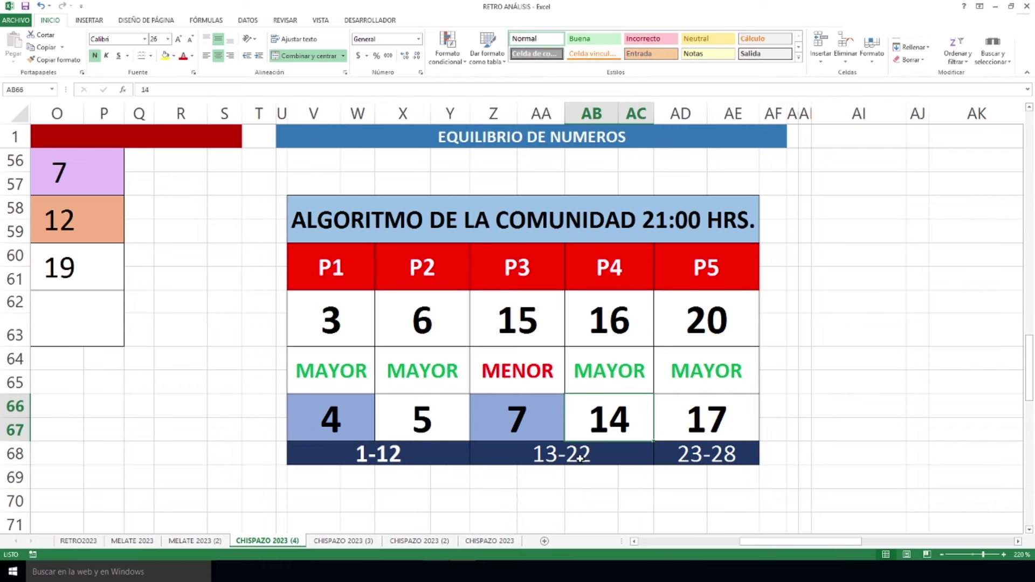
pyautogui.click(580, 459)
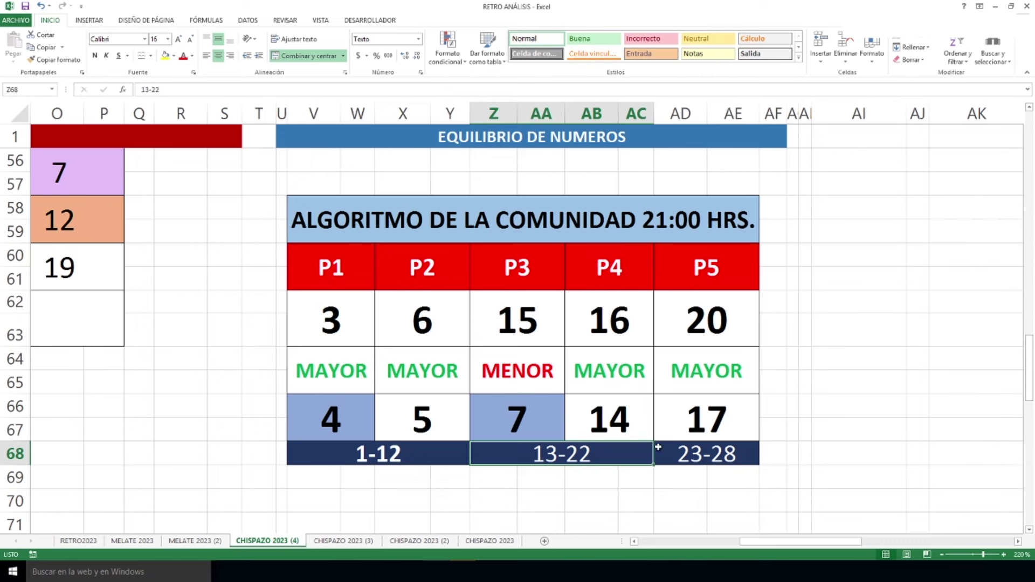
pyautogui.click(704, 454)
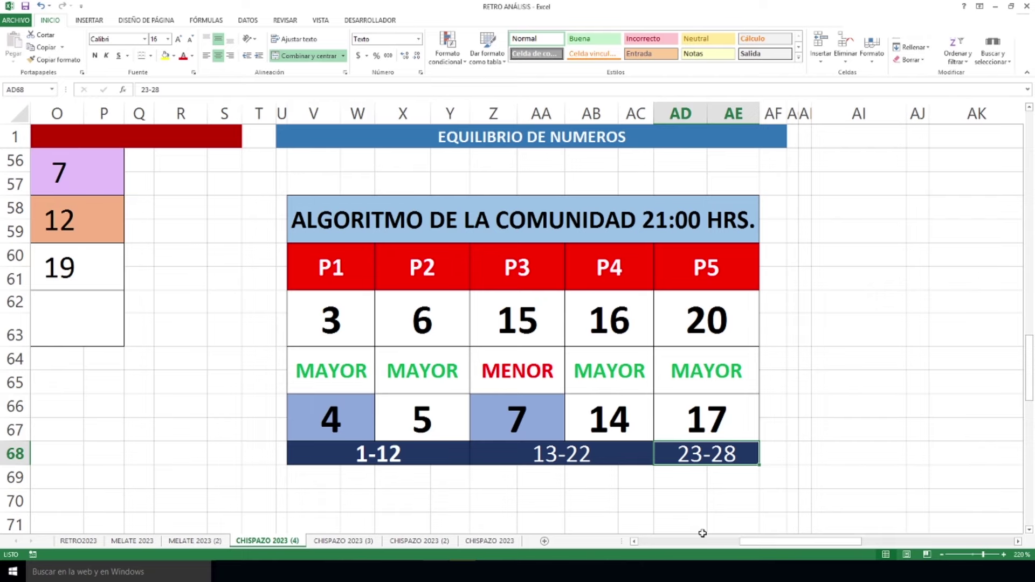
# Go back to the DE LAS 3 and DE LAS 9 results and view them together with the prime/composite statistics.
pyautogui.keyDown('ctrl'); pyautogui.scroll(-1, 767, 479); pyautogui.keyUp('ctrl')
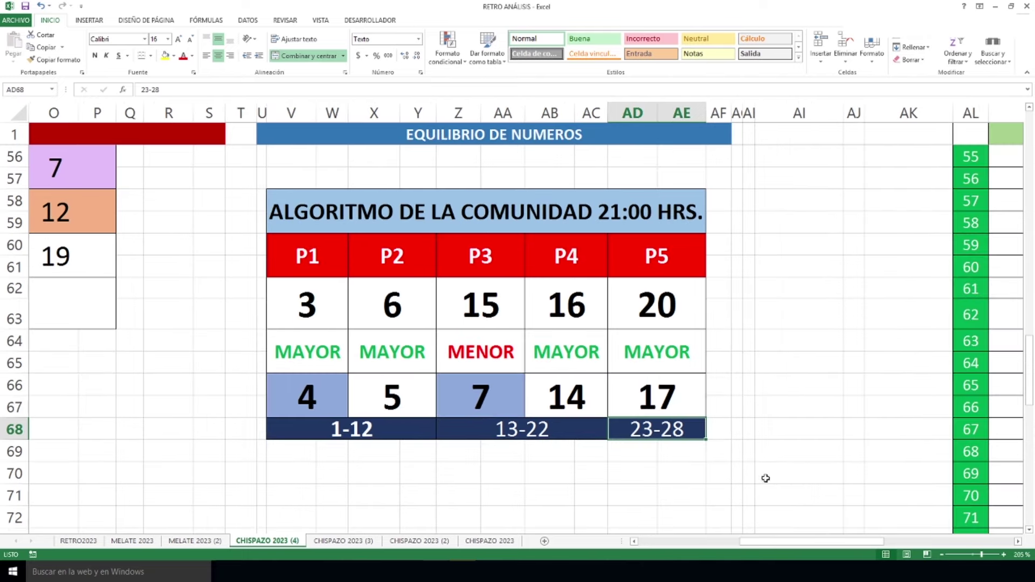
pyautogui.keyDown('ctrl'); pyautogui.scroll(-1, 712, 471); pyautogui.keyUp('ctrl')
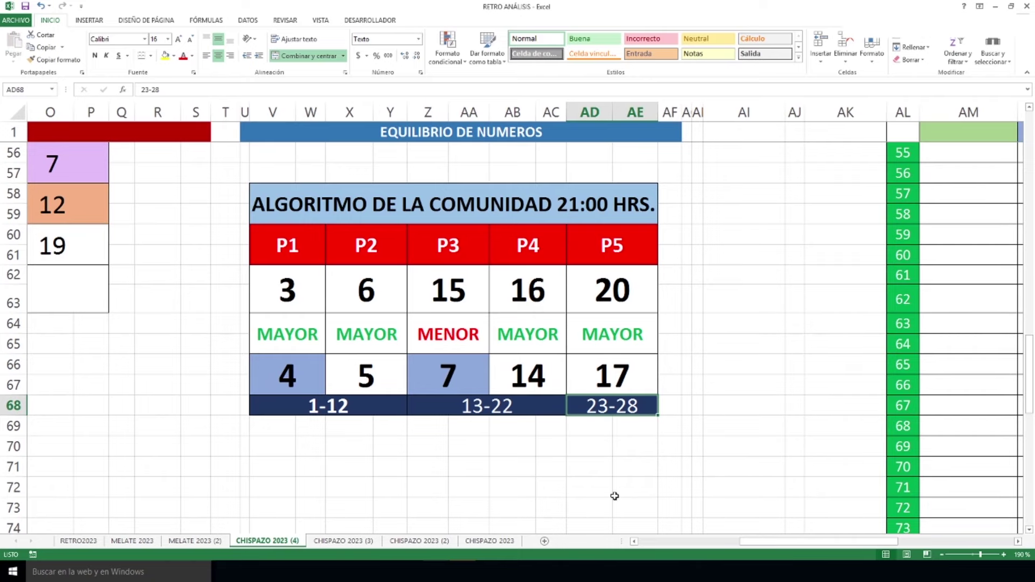
pyautogui.scroll(12, 561, 499)
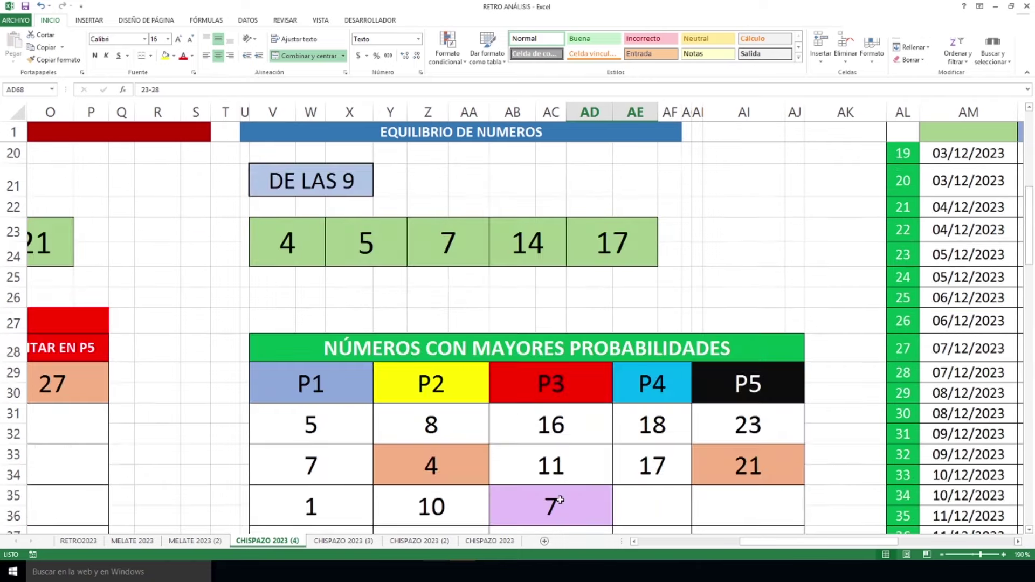
pyautogui.scroll(1, 560, 497)
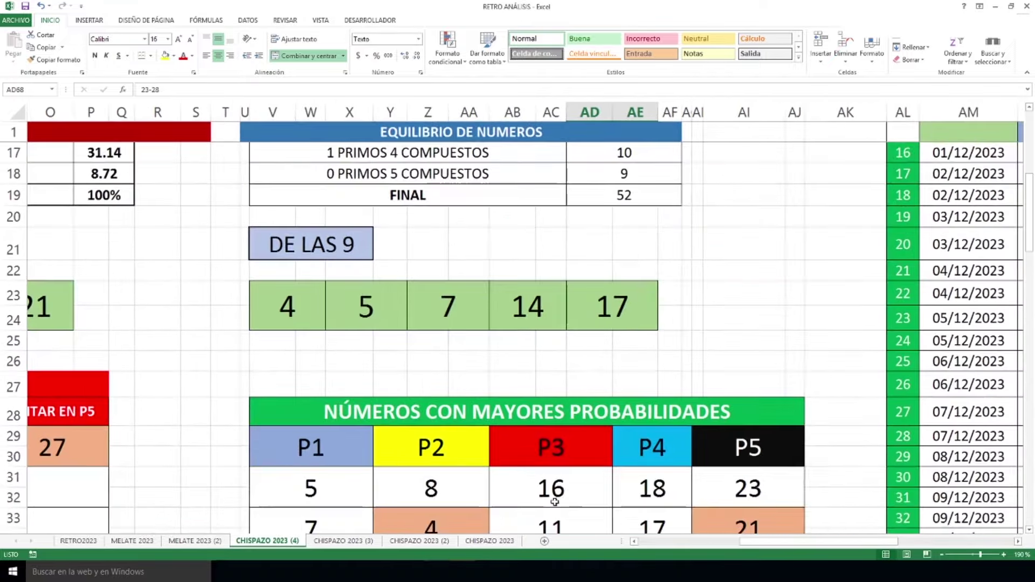
pyautogui.scroll(1, 554, 501)
pyautogui.scroll(-2, 555, 502)
pyautogui.scroll(2, 555, 501)
pyautogui.moveTo(897, 549); pyautogui.dragTo(793, 548)
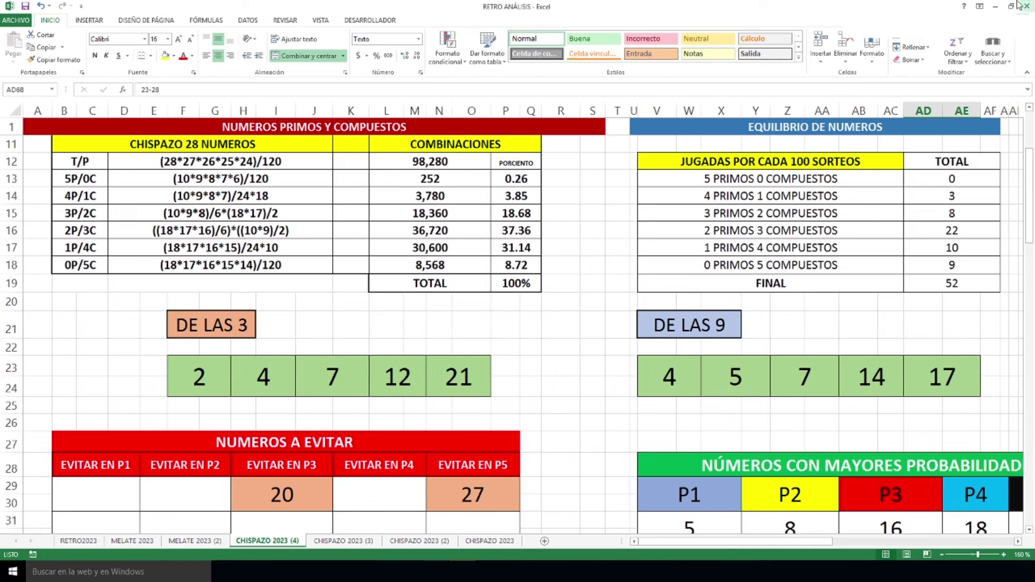
# Switch to the RETRO PRONOSTICO workbook and bring up the latest draws in the history with its prime/composite columns.
pyautogui.click(996, 6)
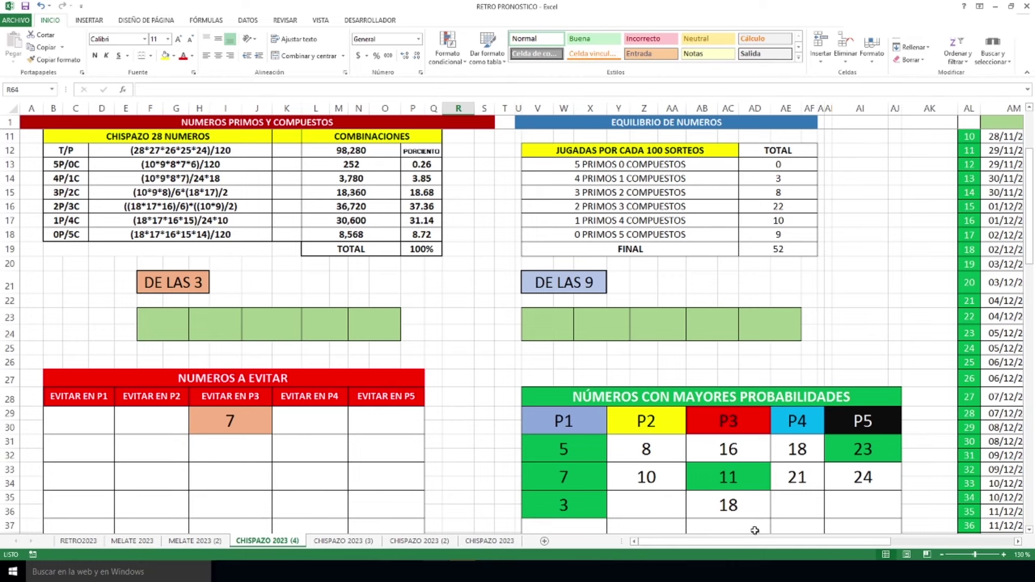
pyautogui.moveTo(792, 542); pyautogui.dragTo(954, 545)
pyautogui.click(1018, 541)
pyautogui.click(1018, 541)
pyautogui.scroll(-5, 896, 444)
pyautogui.scroll(-5, 897, 444)
pyautogui.scroll(2, 896, 444)
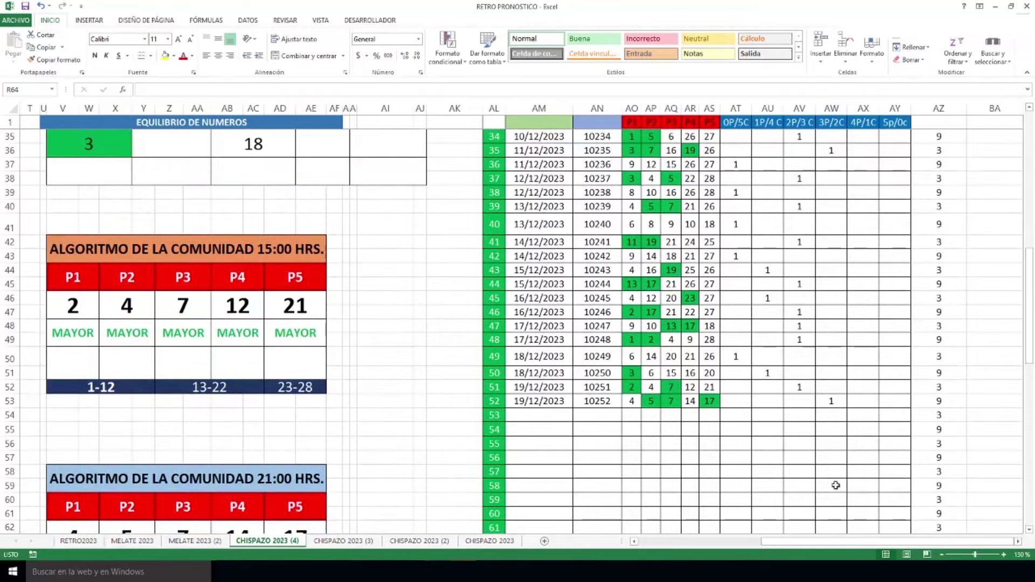
# Examine how often 2P/3C and 3P/2C are marked in the draw history from 10/12/2023 to 19/12/2023.
pyautogui.moveTo(800, 136); pyautogui.dragTo(801, 398)
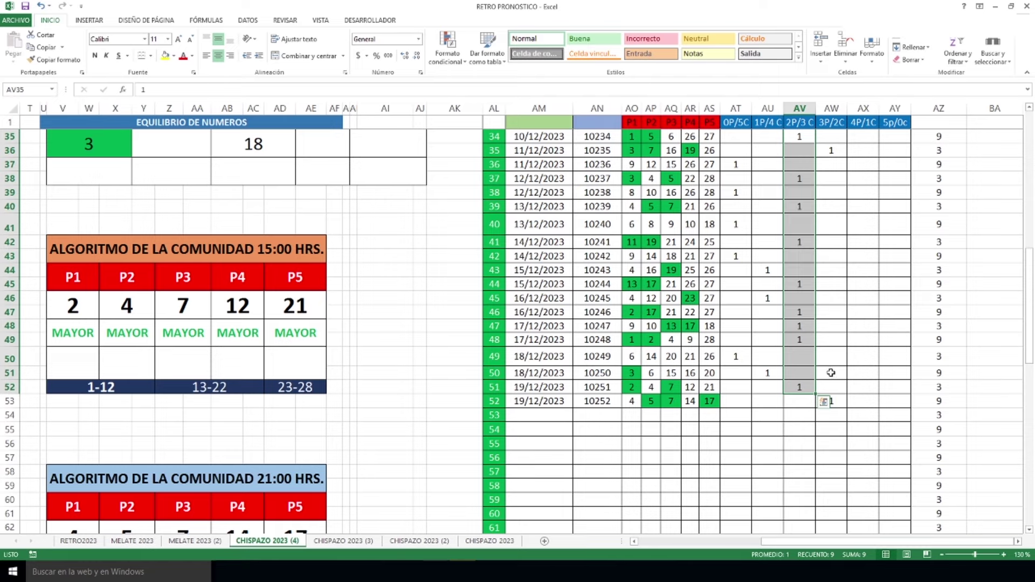
pyautogui.click(840, 419)
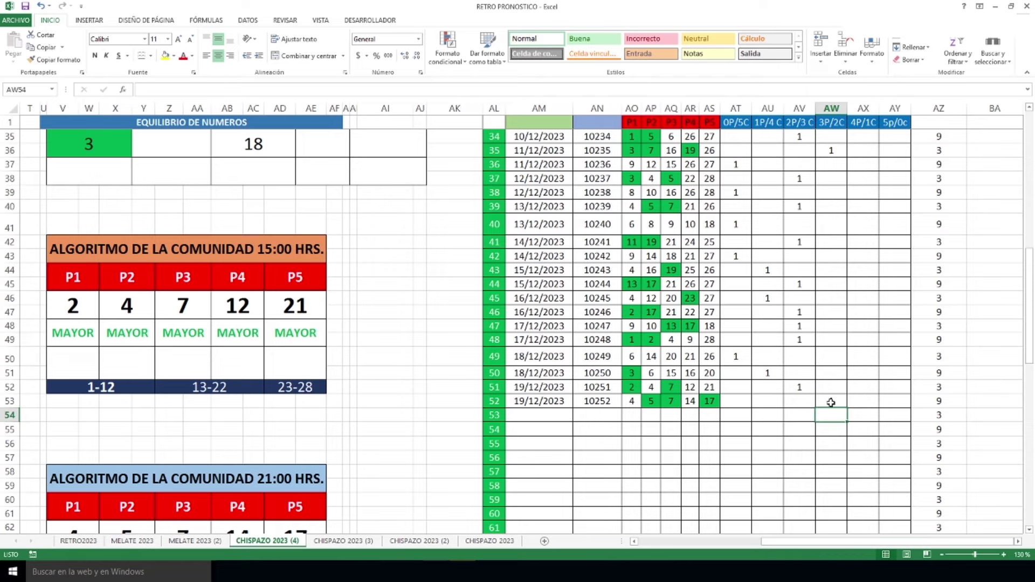
pyautogui.moveTo(831, 165); pyautogui.dragTo(834, 386)
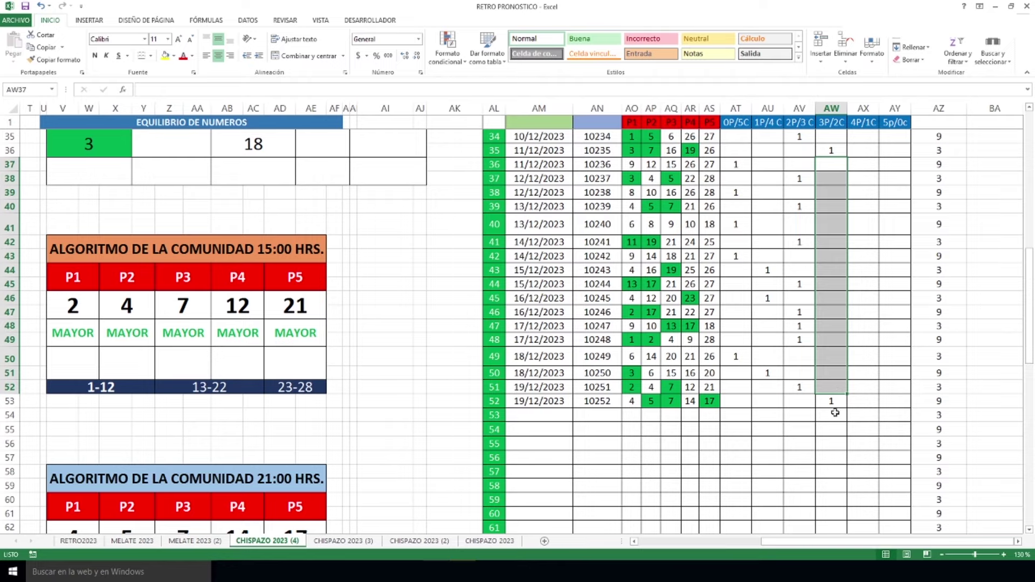
pyautogui.scroll(-1, 835, 410)
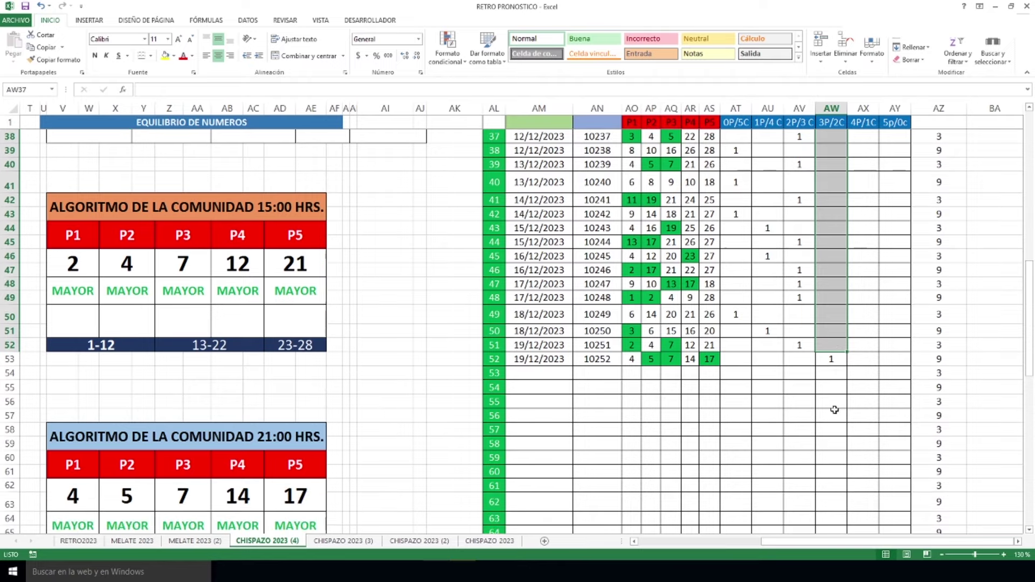
# Look over the latest and upcoming draw rows one pattern at a time in the 1P/4C, 2P/3C and 3P/2C columns.
pyautogui.moveTo(772, 346); pyautogui.dragTo(772, 401)
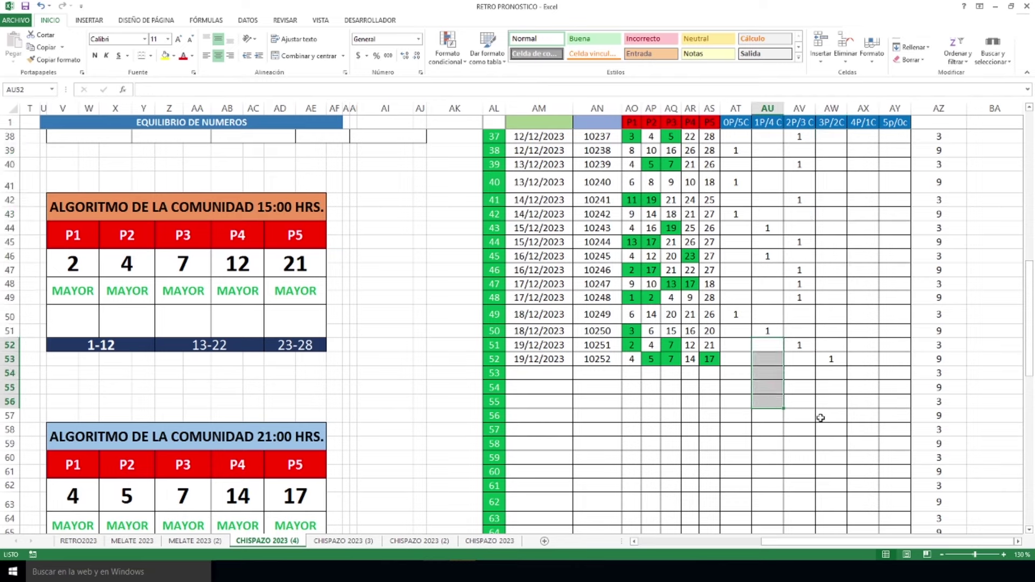
pyautogui.click(803, 357)
pyautogui.moveTo(804, 356); pyautogui.dragTo(796, 411)
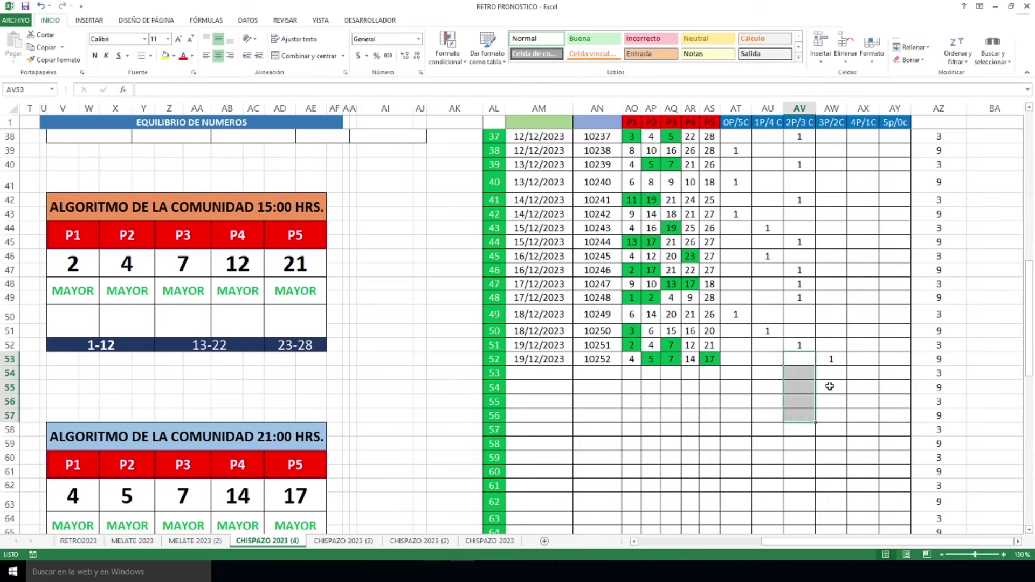
pyautogui.moveTo(835, 360); pyautogui.dragTo(834, 413)
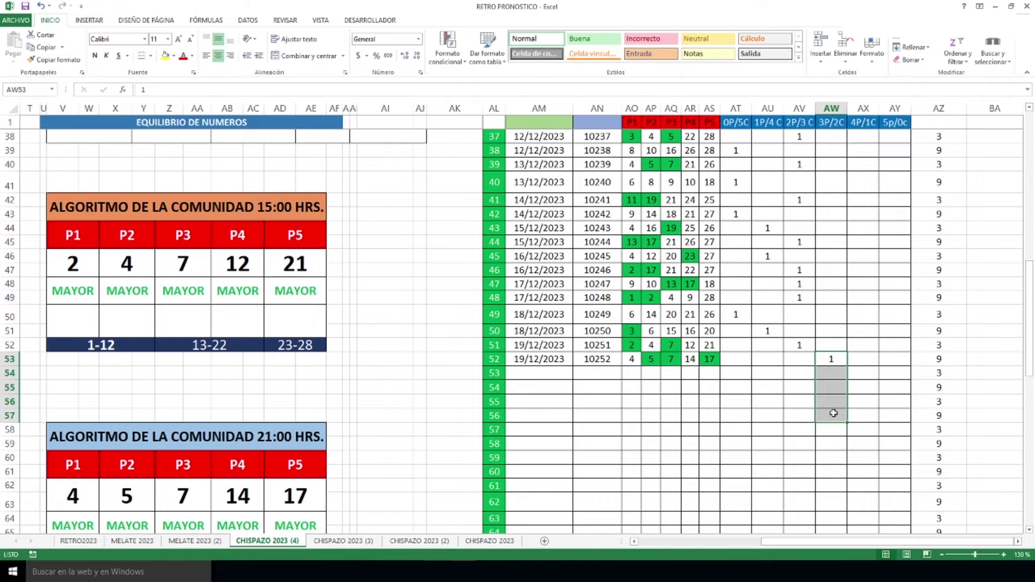
# Highlight the block for draws 52 to 56 across the 1P/4C, 2P/3C and 3P/2C columns as the expected patterns.
pyautogui.scroll(2, 990, 409)
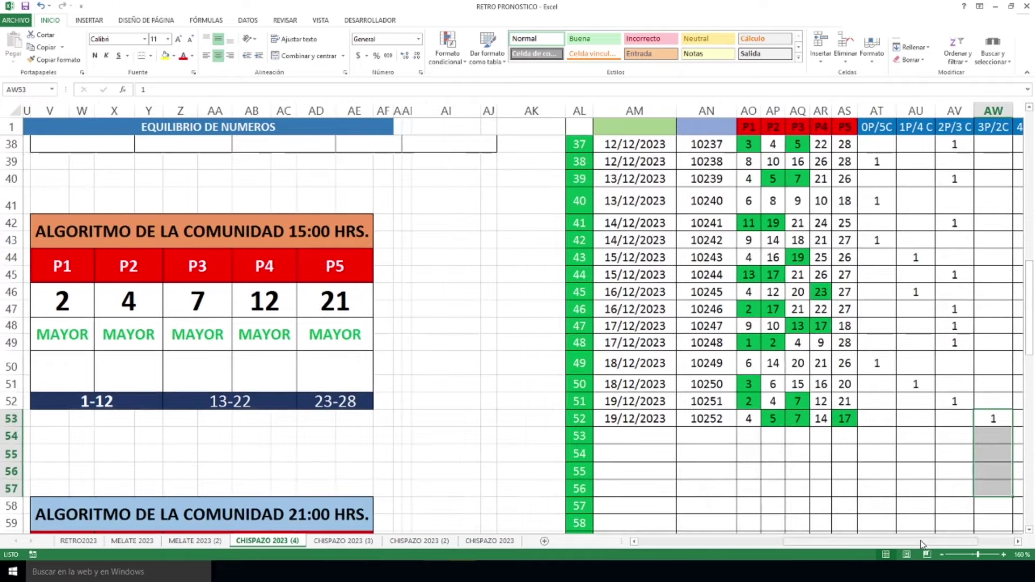
pyautogui.moveTo(922, 542); pyautogui.dragTo(1013, 542)
pyautogui.click(901, 440)
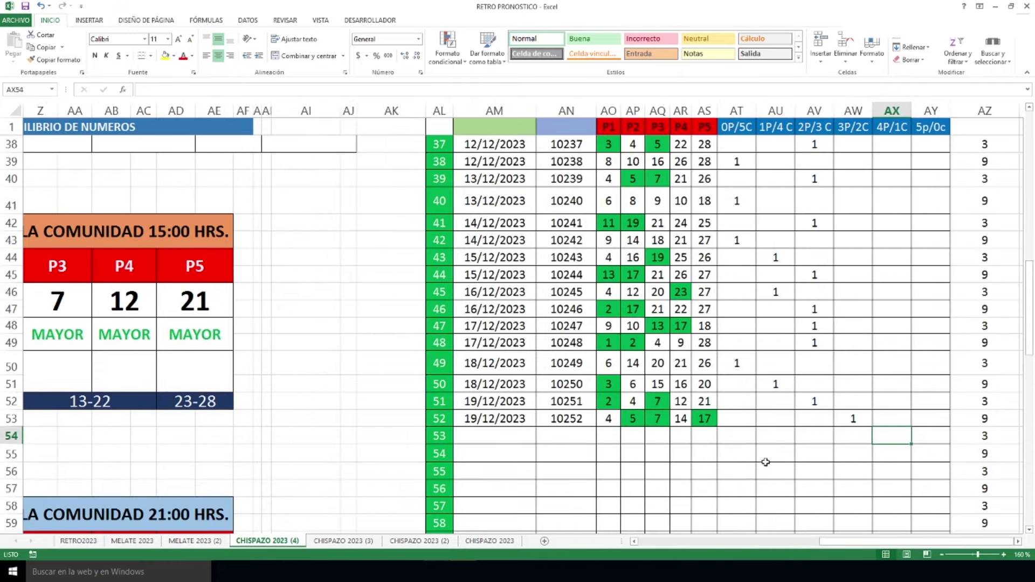
pyautogui.moveTo(771, 418); pyautogui.dragTo(858, 491)
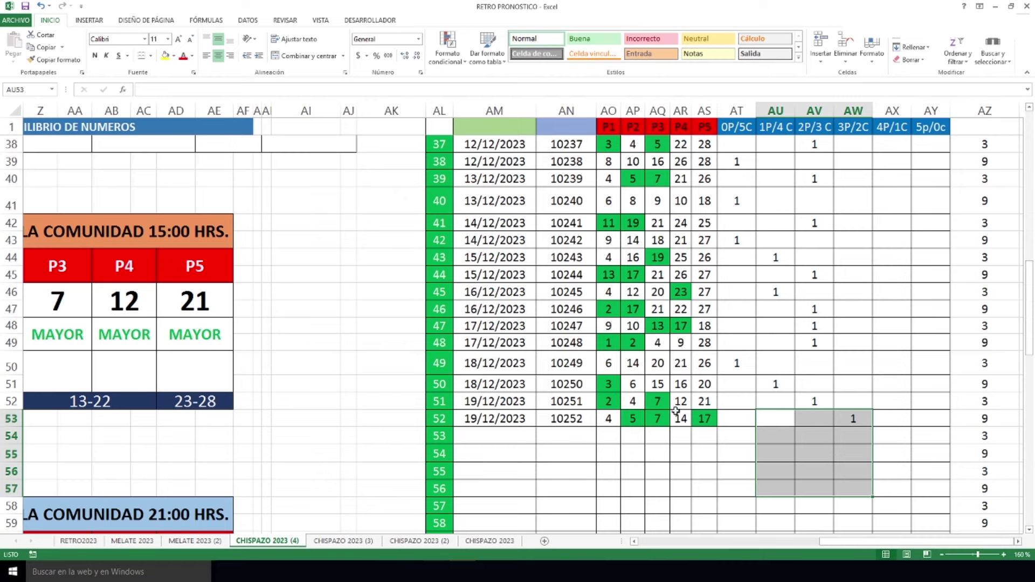
# Review the NUMEROS A EVITAR table at a larger magnification, checking the P3 entry and the empty cells of the other positions.
pyautogui.scroll(11, 652, 392)
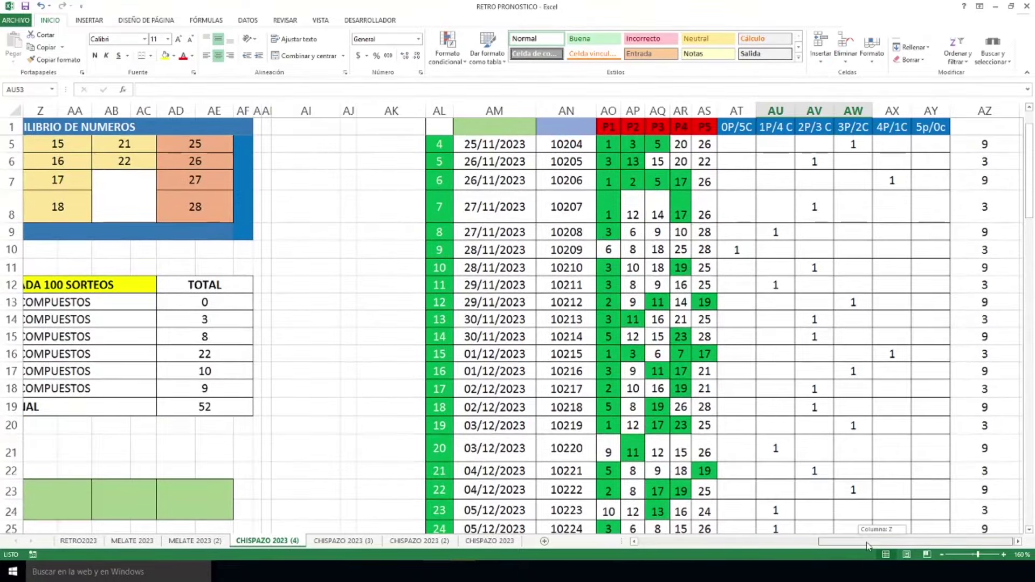
pyautogui.moveTo(884, 542); pyautogui.dragTo(704, 541)
pyautogui.scroll(-3, 317, 357)
pyautogui.scroll(-3, 317, 358)
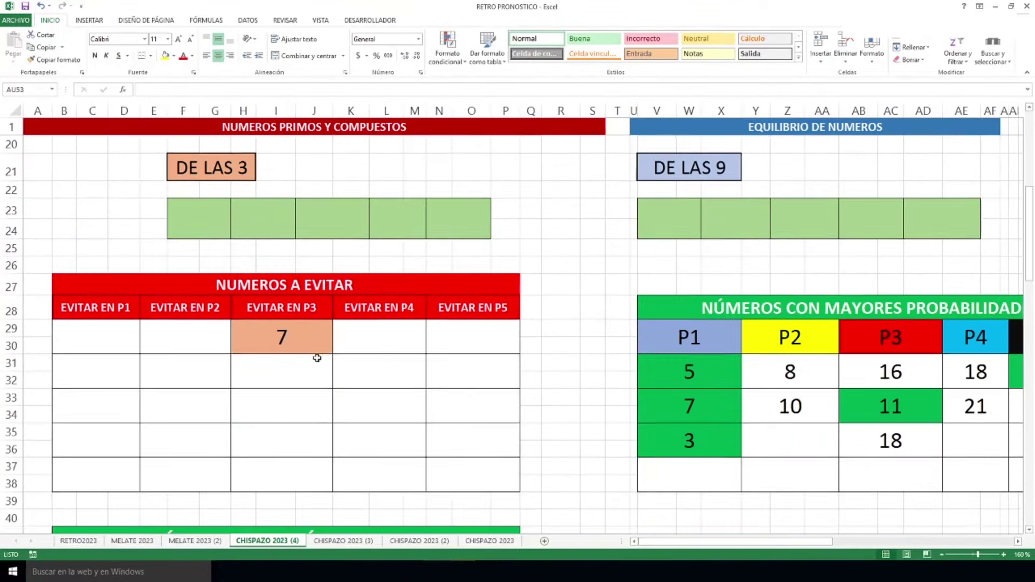
pyautogui.keyDown('ctrl'); pyautogui.scroll(3, 338, 370); pyautogui.keyUp('ctrl')
pyautogui.scroll(-2, 358, 374)
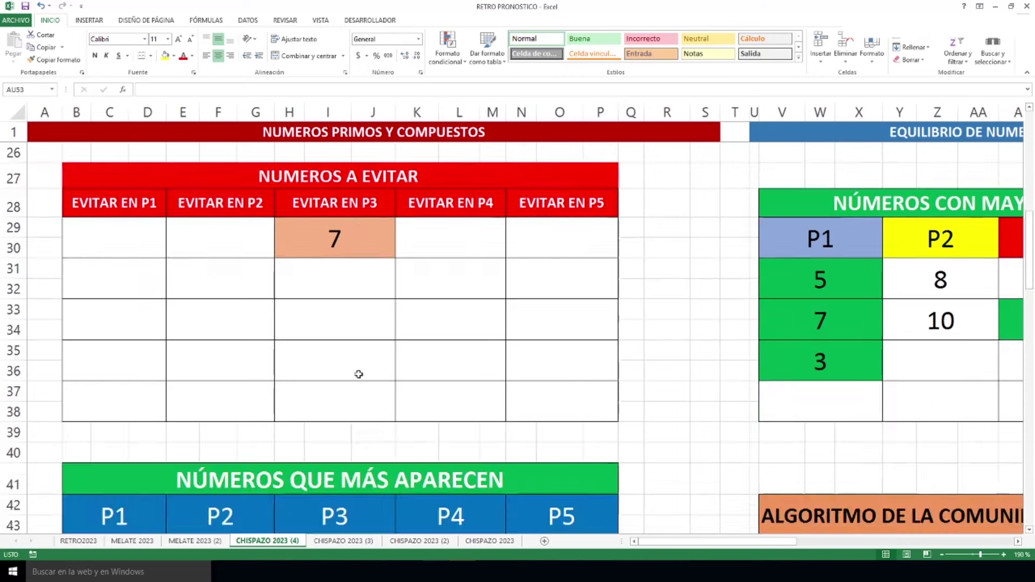
pyautogui.click(348, 245)
pyautogui.moveTo(122, 237); pyautogui.dragTo(223, 410)
pyautogui.moveTo(291, 264); pyautogui.dragTo(529, 359)
pyautogui.moveTo(441, 232); pyautogui.dragTo(582, 393)
pyautogui.click(136, 252)
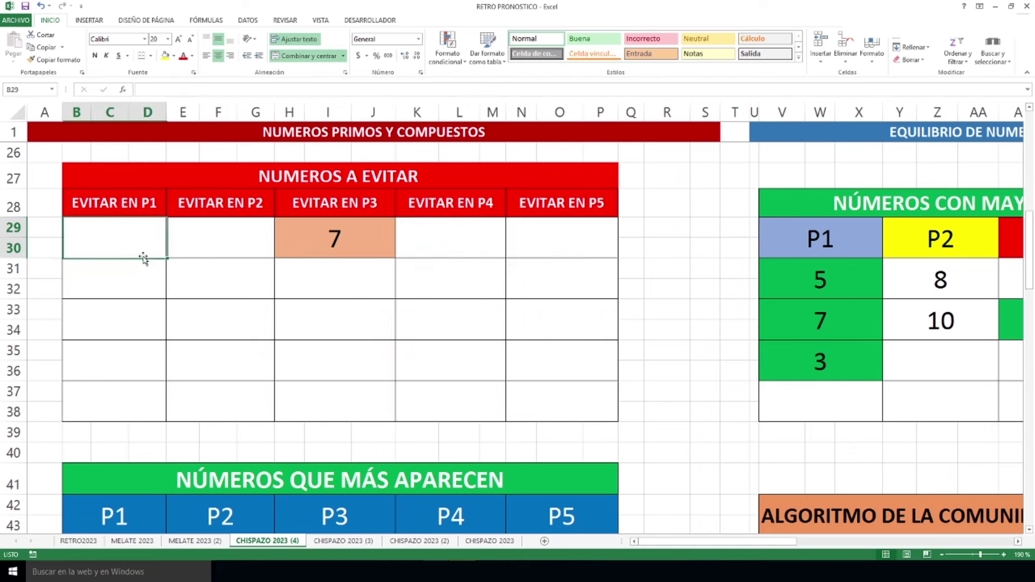
pyautogui.click(347, 247)
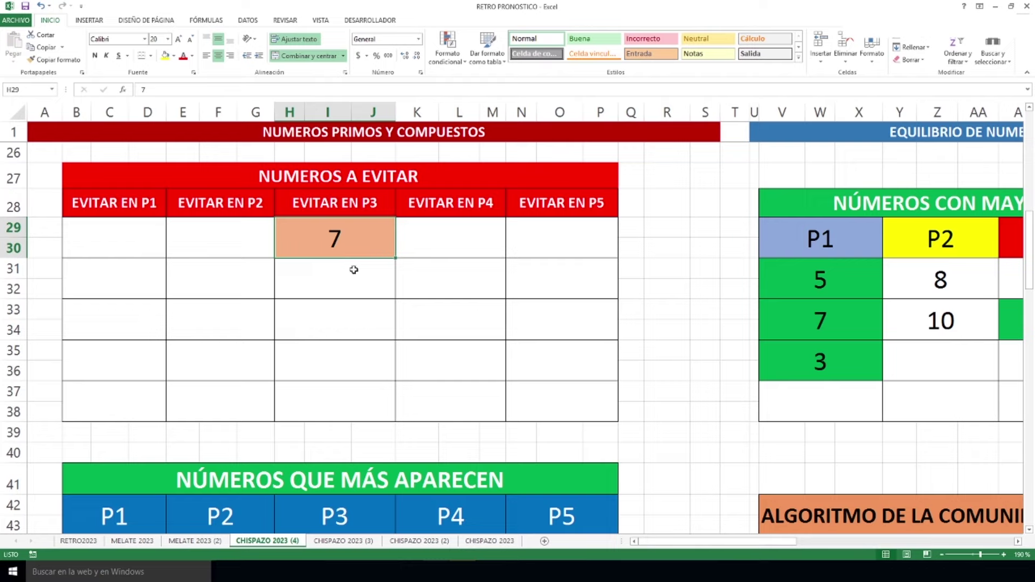
# Examine the empty last row of the NÚMEROS CON MAYORES PROBABILIDADES table, first as a whole and then position by position.
pyautogui.moveTo(667, 541); pyautogui.dragTo(764, 541)
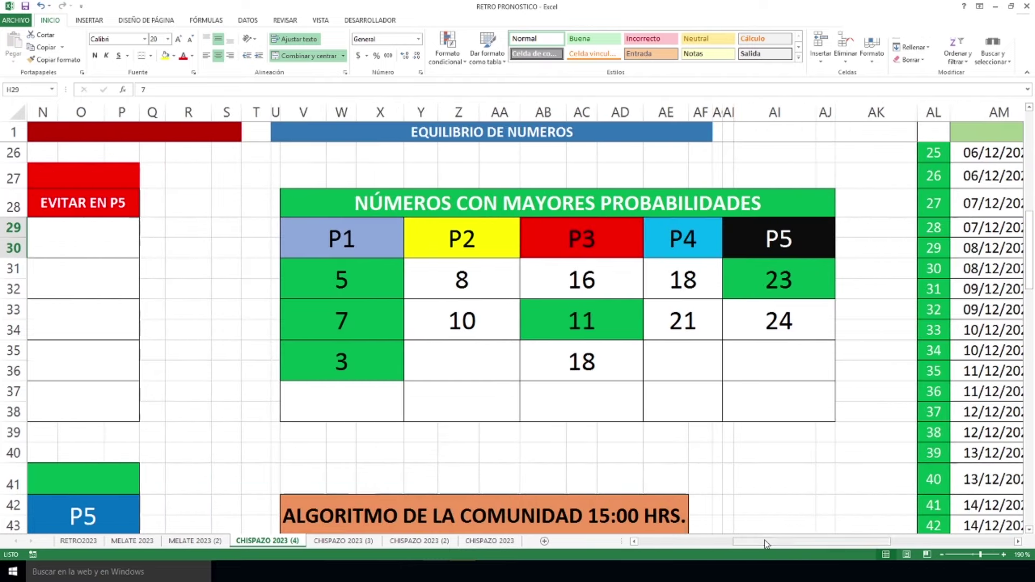
pyautogui.moveTo(335, 406); pyautogui.dragTo(771, 405)
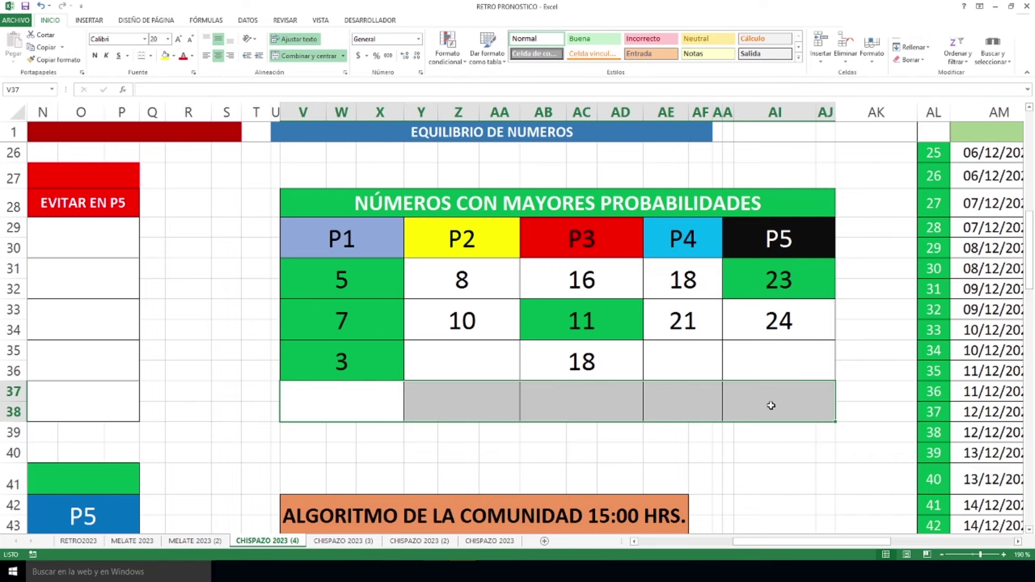
pyautogui.click(383, 400)
pyautogui.click(470, 404)
pyautogui.click(572, 405)
pyautogui.click(682, 399)
pyautogui.click(777, 398)
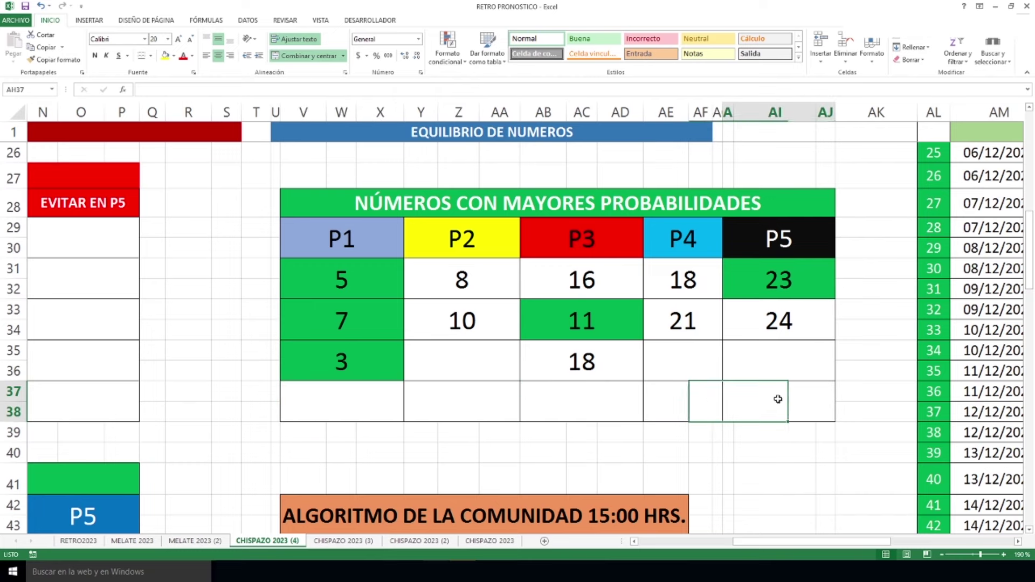
# Review the candidate numbers under P1 to P5 in the NÚMEROS CON MAYORES PROBABILIDADES table, highlighting one column at a time.
pyautogui.moveTo(383, 276); pyautogui.dragTo(386, 398)
pyautogui.moveTo(473, 292); pyautogui.dragTo(475, 407)
pyautogui.moveTo(591, 282); pyautogui.dragTo(593, 408)
pyautogui.moveTo(684, 283); pyautogui.dragTo(682, 410)
pyautogui.moveTo(755, 292); pyautogui.dragTo(775, 394)
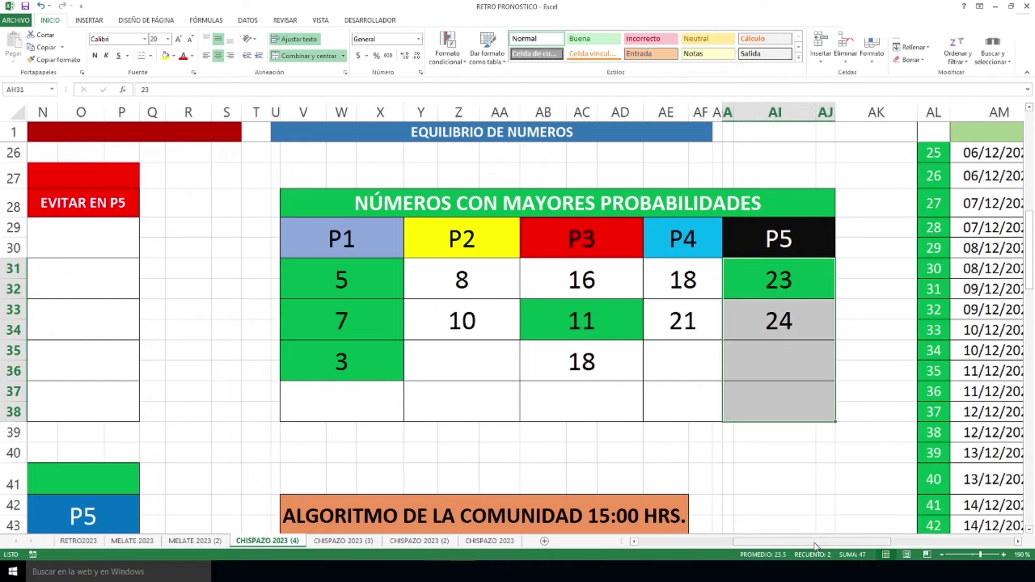
# Check the P3 entry in the NÚMEROS QUE MÁS APARECEN table.
pyautogui.hscroll(-5, 411, 363)
pyautogui.scroll(-4, 320, 345)
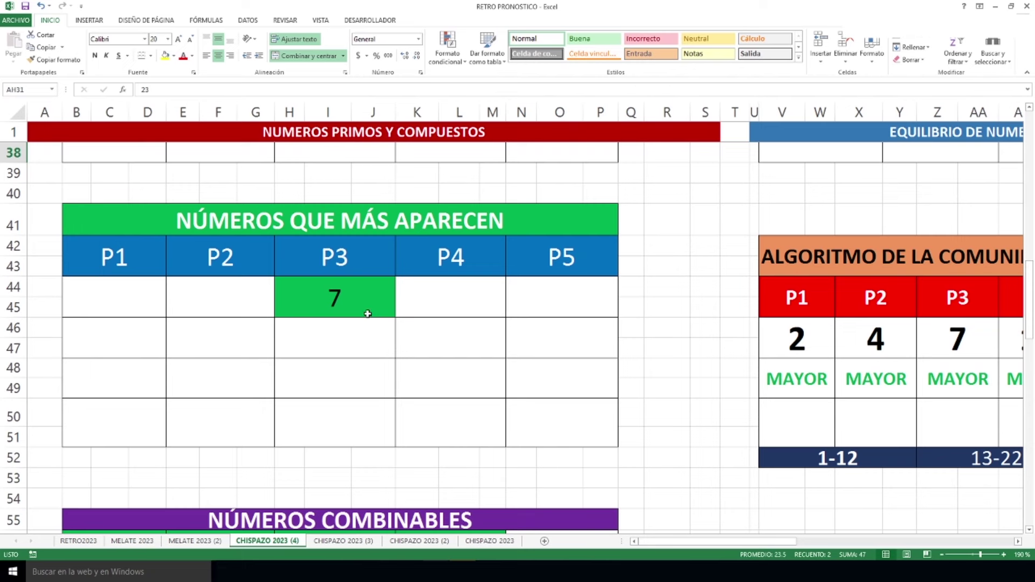
pyautogui.click(358, 307)
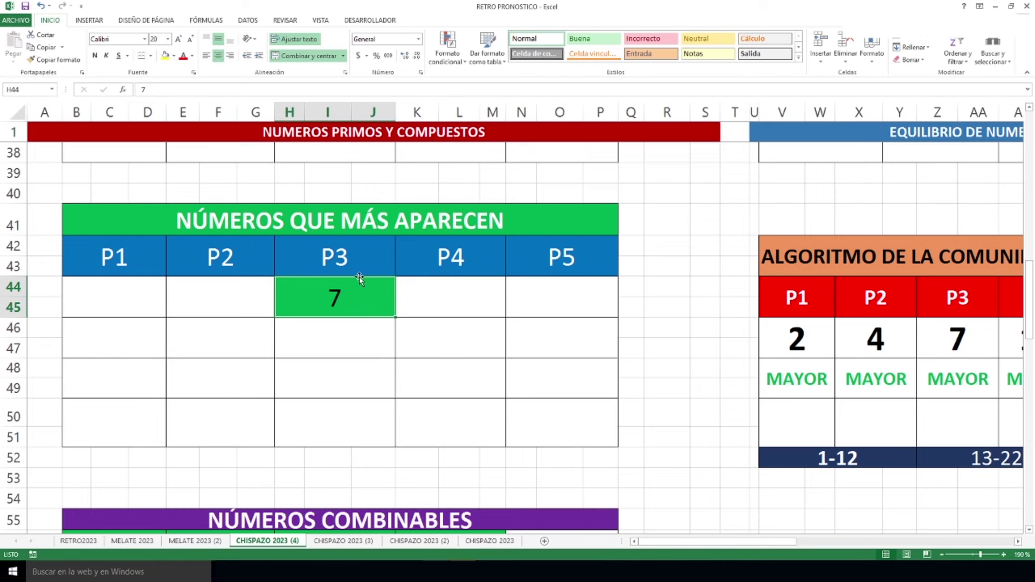
# Review the NÚMEROS COMBINABLES table, going over the green-filled numbers first and then the whole block.
pyautogui.scroll(-5, 360, 278)
pyautogui.scroll(1, 360, 278)
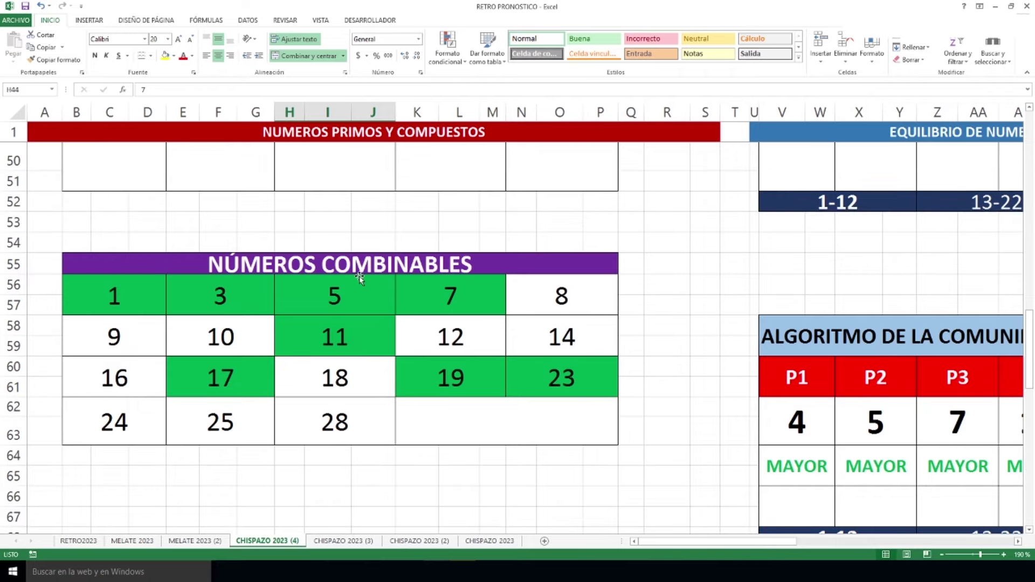
pyautogui.moveTo(139, 291); pyautogui.dragTo(467, 296)
pyautogui.click(344, 334)
pyautogui.click(249, 374)
pyautogui.click(429, 374)
pyautogui.click(547, 377)
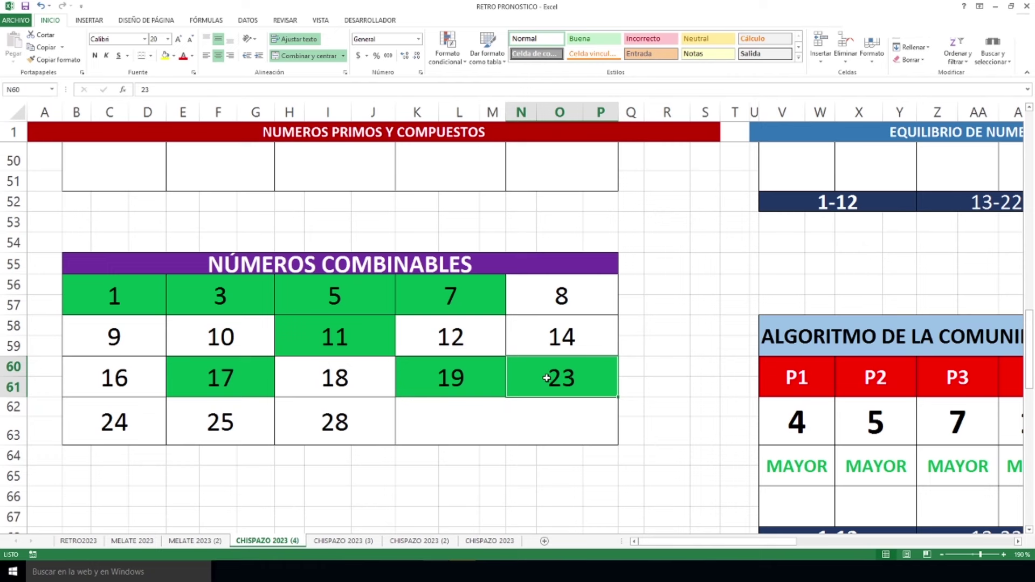
pyautogui.moveTo(309, 265); pyautogui.dragTo(341, 429)
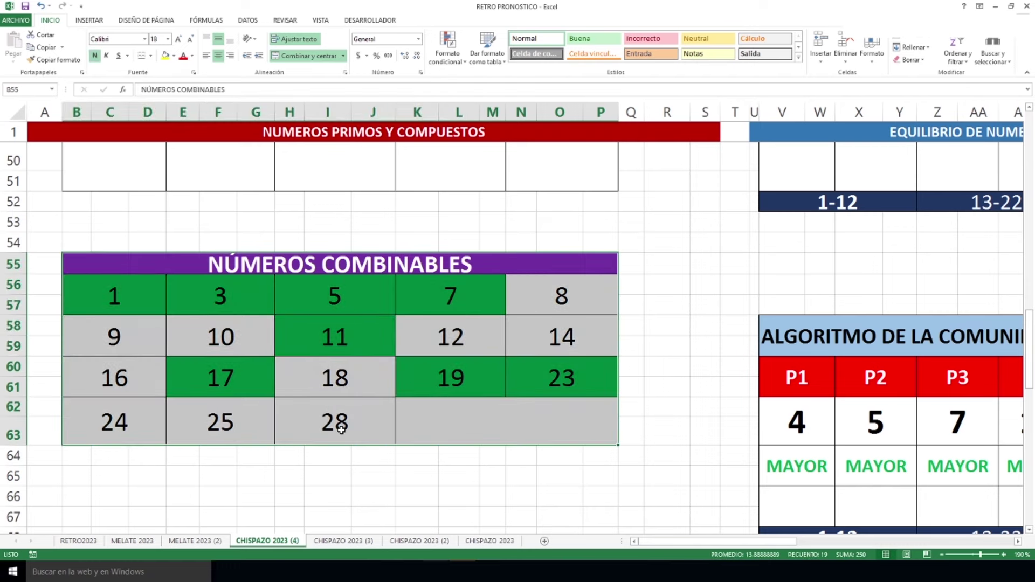
pyautogui.click(341, 429)
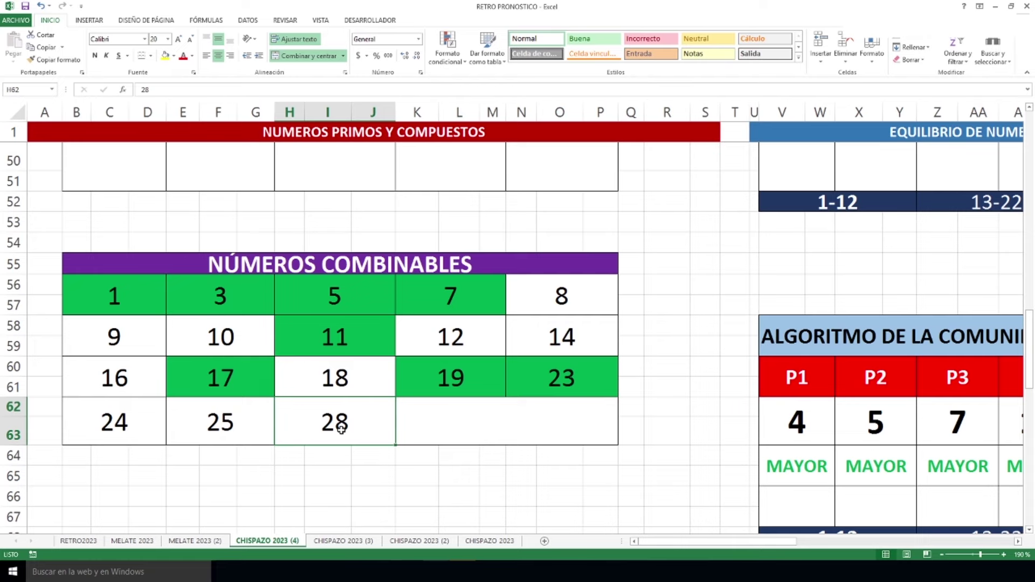
# Examine the ALGORITMO DE LA COMUNIDAD 15:00 HRS. table, covering the MAYOR row and each column from P1 to P5.
pyautogui.scroll(4, 341, 429)
pyautogui.moveTo(649, 542); pyautogui.dragTo(724, 544)
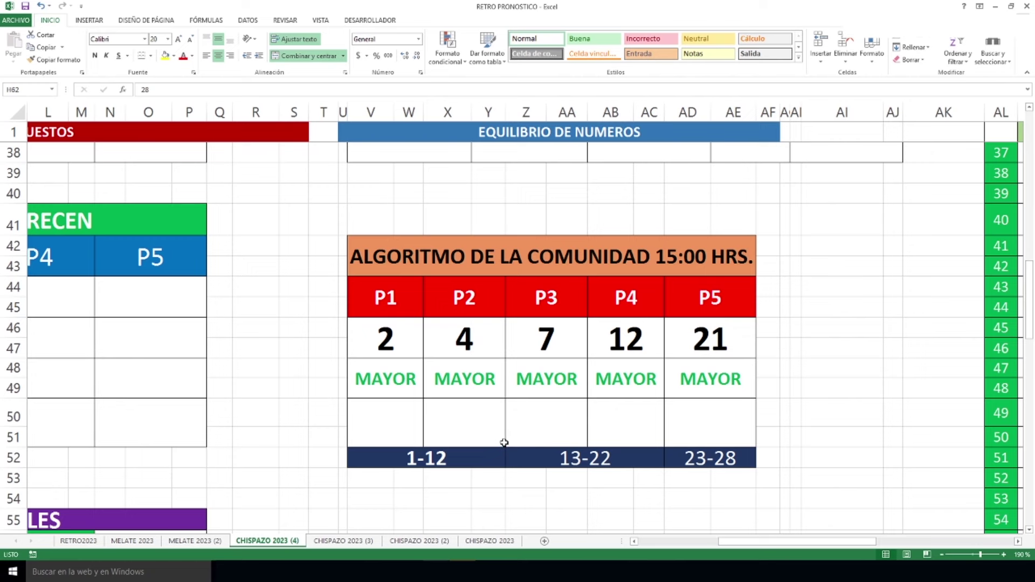
pyautogui.moveTo(383, 379); pyautogui.dragTo(713, 380)
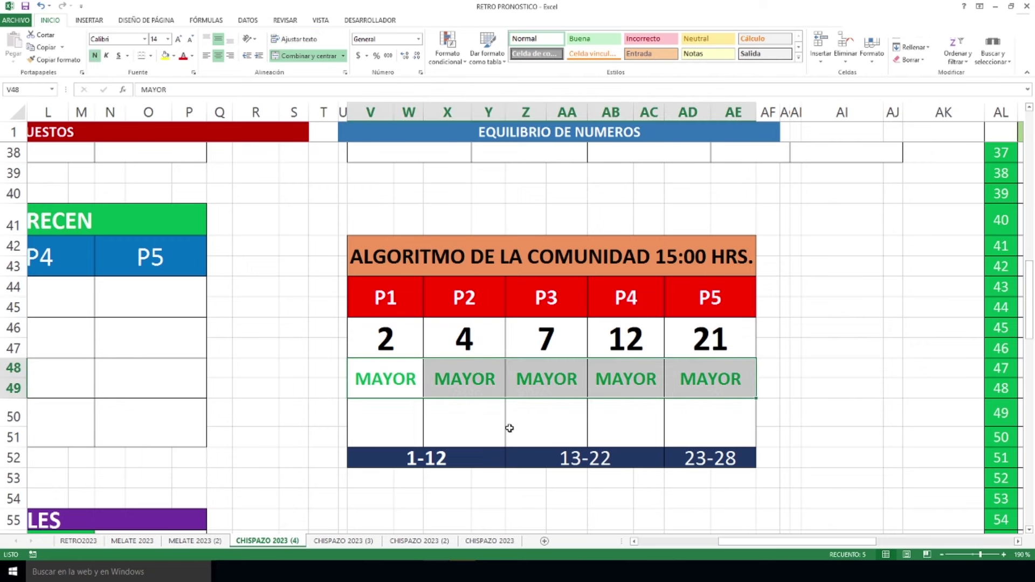
pyautogui.moveTo(397, 331); pyautogui.dragTo(403, 434)
pyautogui.moveTo(475, 323); pyautogui.dragTo(478, 416)
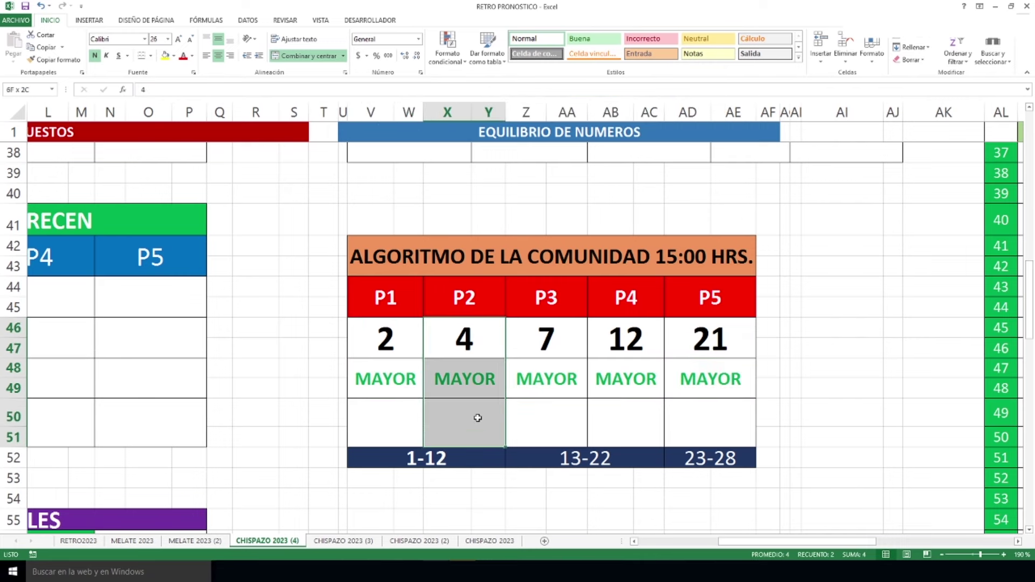
pyautogui.moveTo(537, 343); pyautogui.dragTo(547, 421)
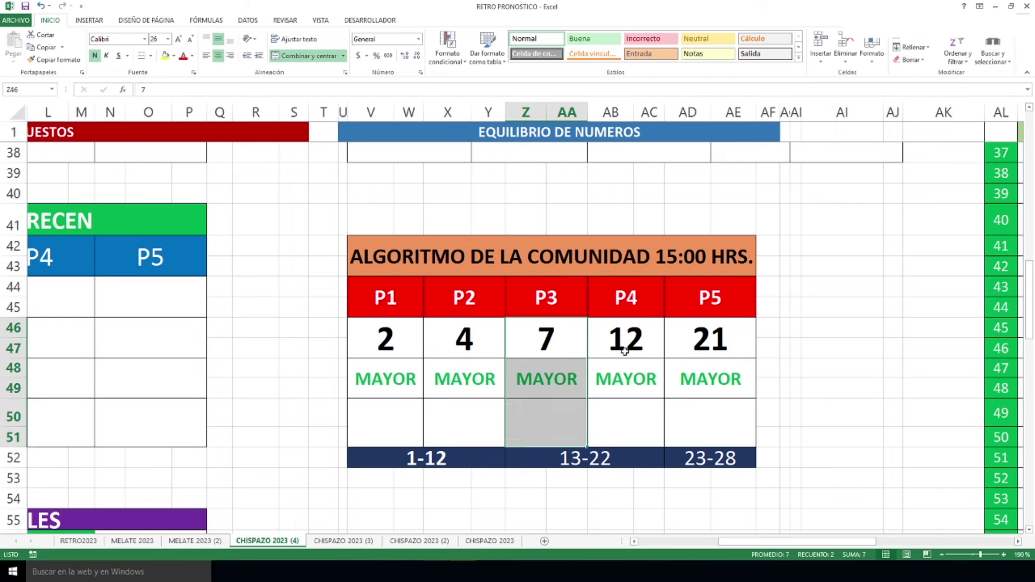
pyautogui.moveTo(628, 333); pyautogui.dragTo(631, 419)
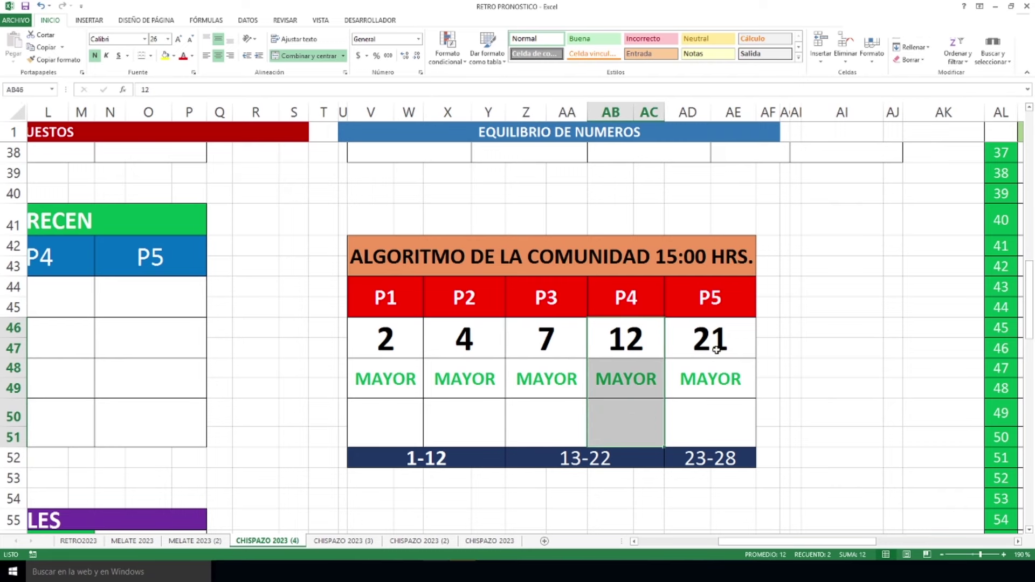
pyautogui.moveTo(721, 333); pyautogui.dragTo(721, 412)
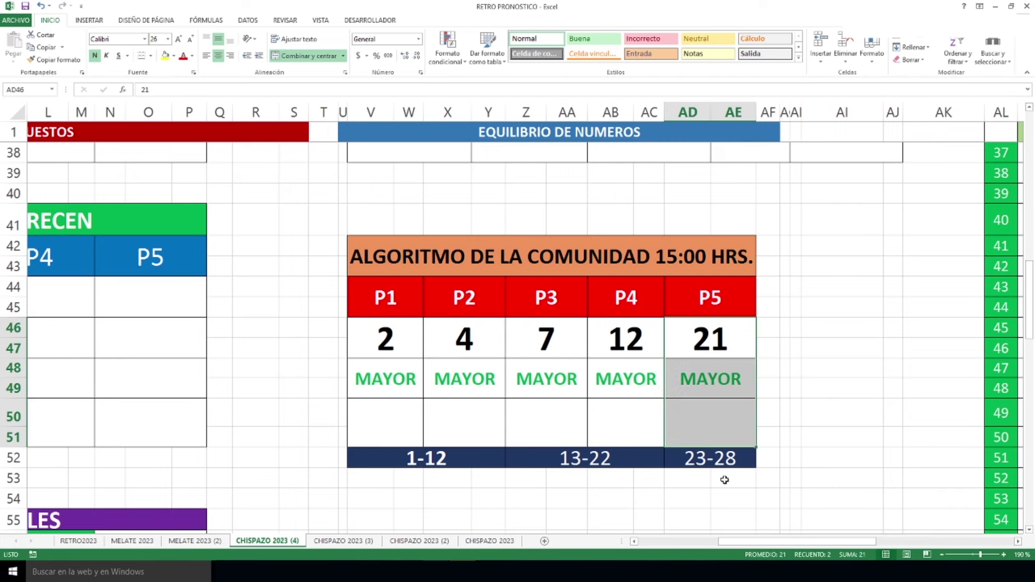
# Examine the ALGORITMO DE LA COMUNIDAD 21:00 HRS. table, covering the MAYOR row and each column from P1 to P5.
pyautogui.scroll(-5, 702, 381)
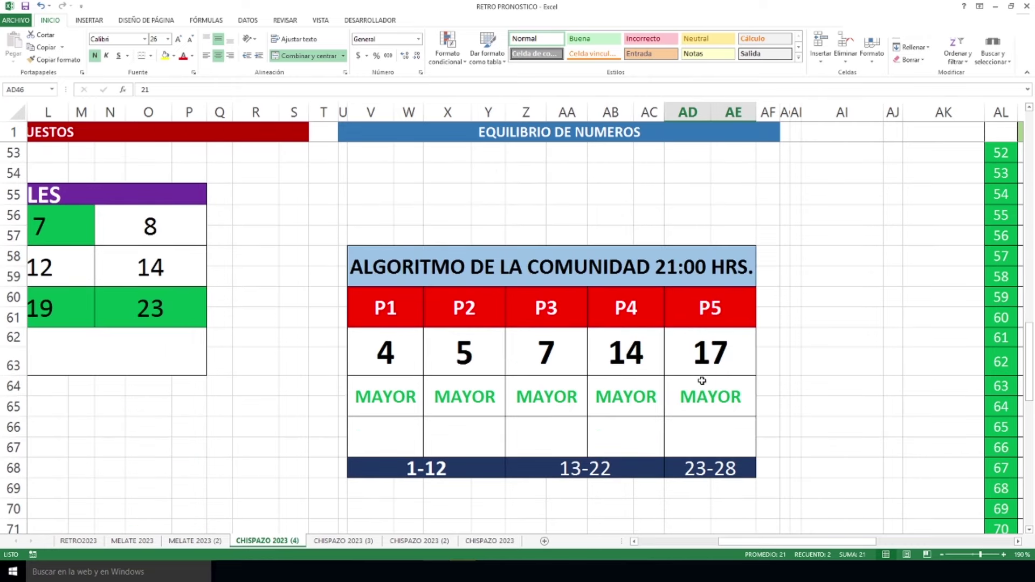
pyautogui.moveTo(363, 393); pyautogui.dragTo(693, 395)
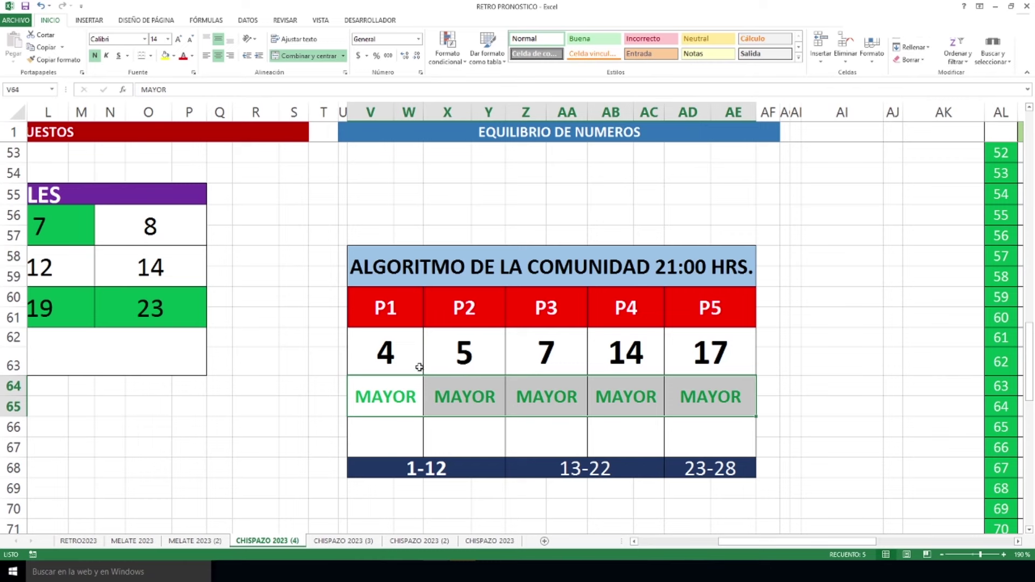
pyautogui.moveTo(386, 347); pyautogui.dragTo(408, 434)
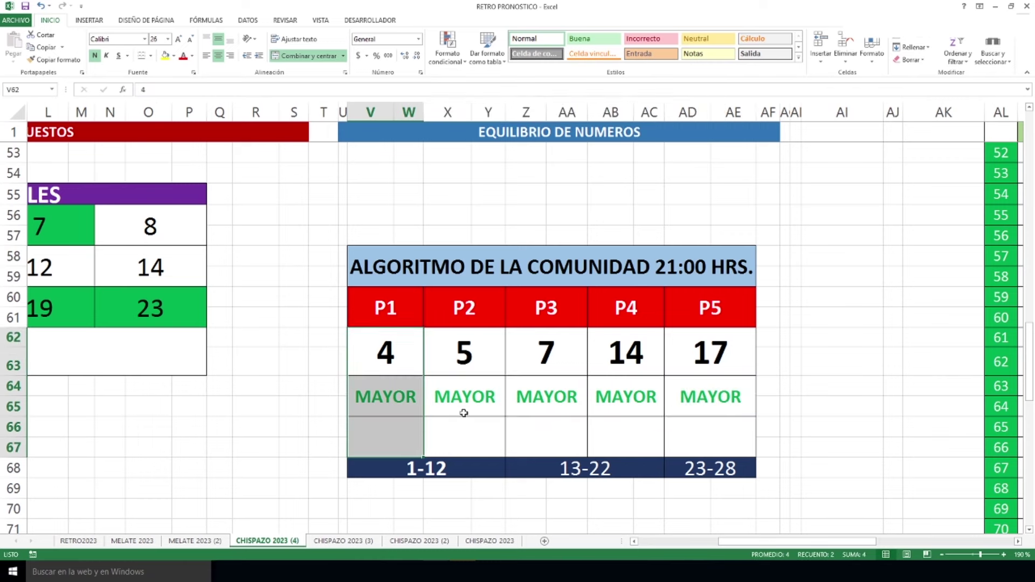
pyautogui.moveTo(468, 348); pyautogui.dragTo(481, 446)
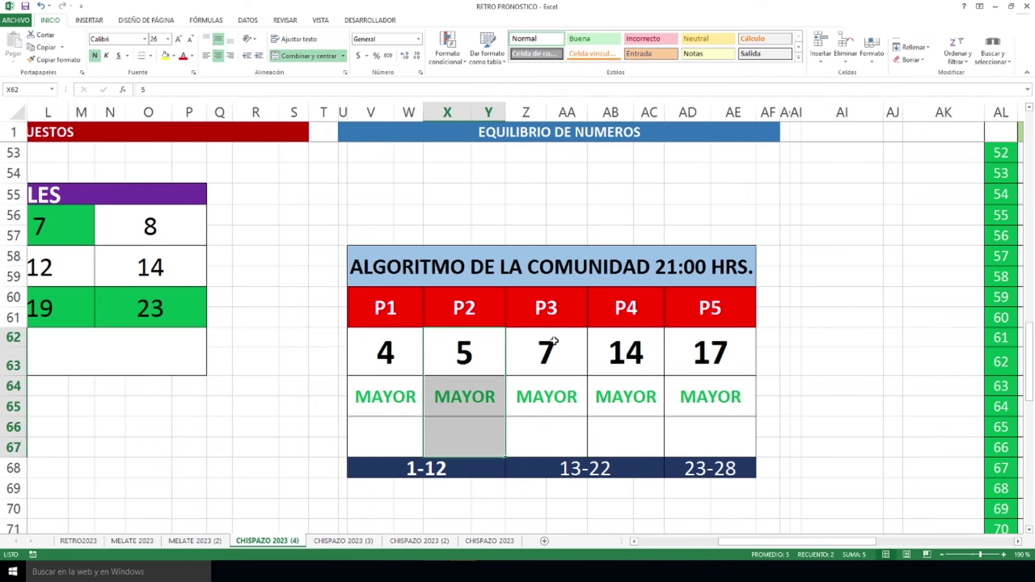
pyautogui.moveTo(545, 344); pyautogui.dragTo(564, 439)
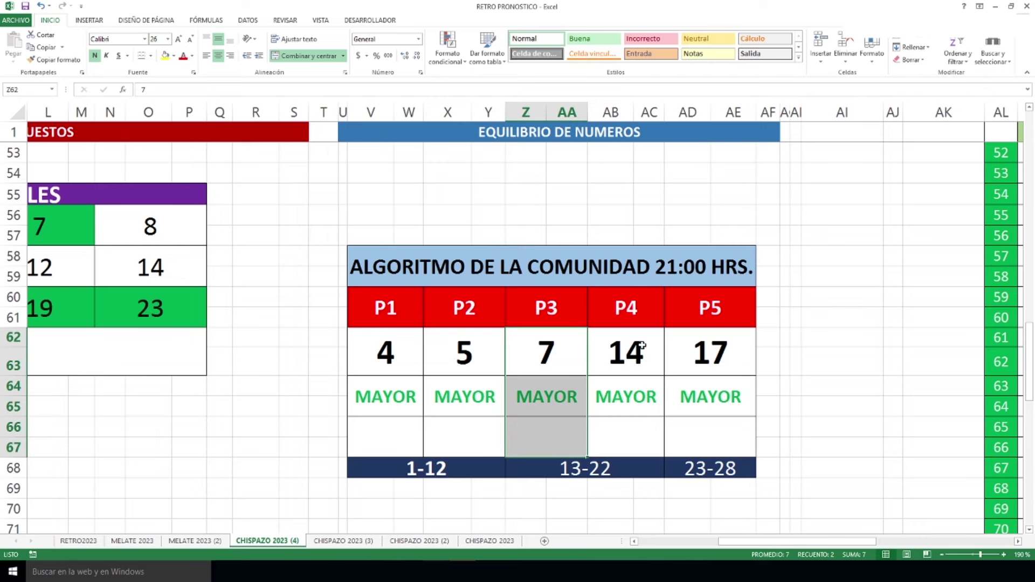
pyautogui.moveTo(641, 345); pyautogui.dragTo(641, 439)
pyautogui.moveTo(729, 352); pyautogui.dragTo(722, 448)
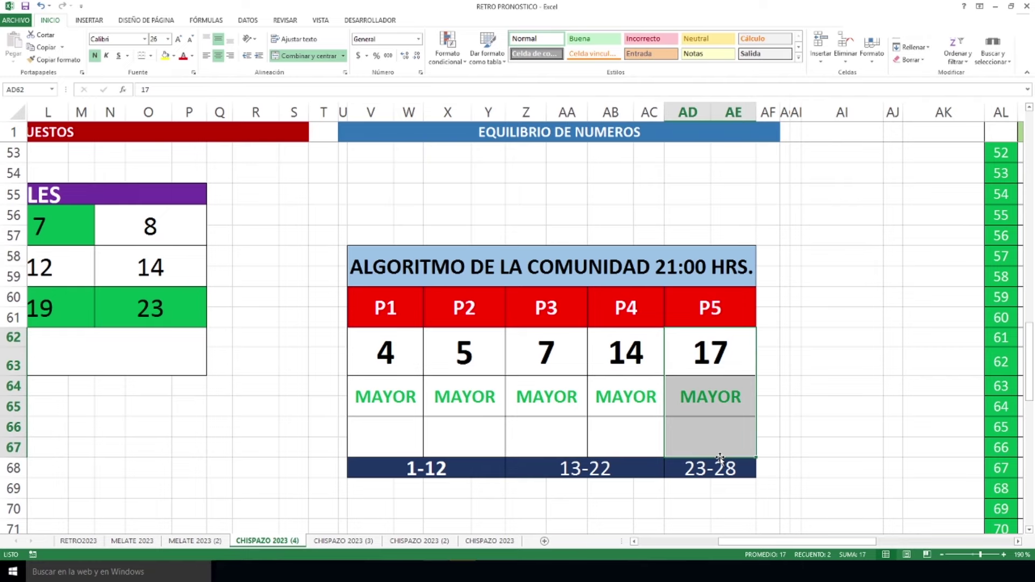
# Compare the ranges 1-12, 13-22 and 23-28 under the 21:00 HRS. algorithm with the empty position cells above them.
pyautogui.scroll(-1, 735, 416)
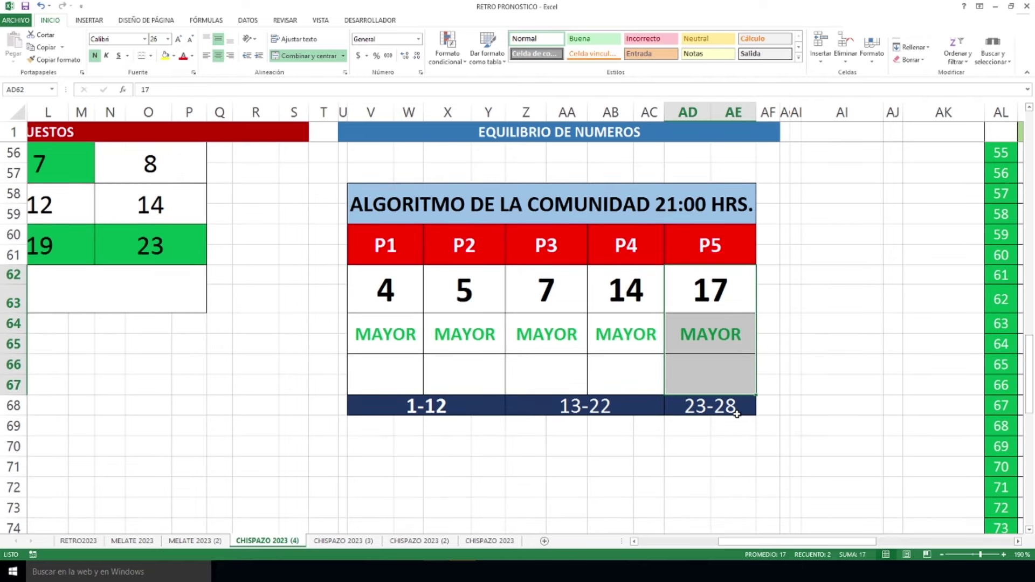
pyautogui.click(476, 407)
pyautogui.click(554, 406)
pyautogui.click(696, 407)
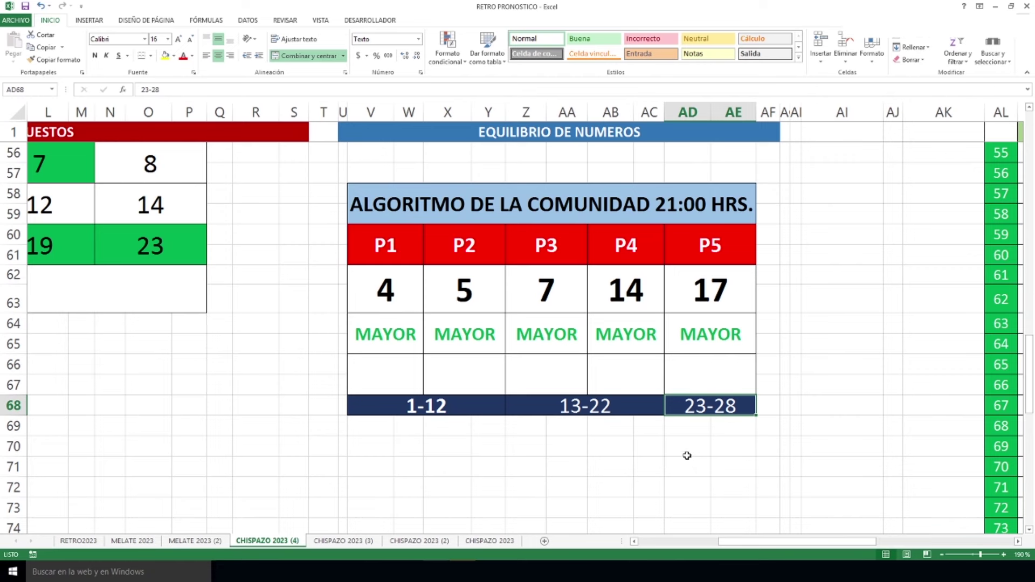
pyautogui.moveTo(376, 374)
pyautogui.mouseDown()
pyautogui.moveTo(425, 374)
pyautogui.moveTo(427, 421)
pyautogui.moveTo(456, 415)
pyautogui.mouseUp()
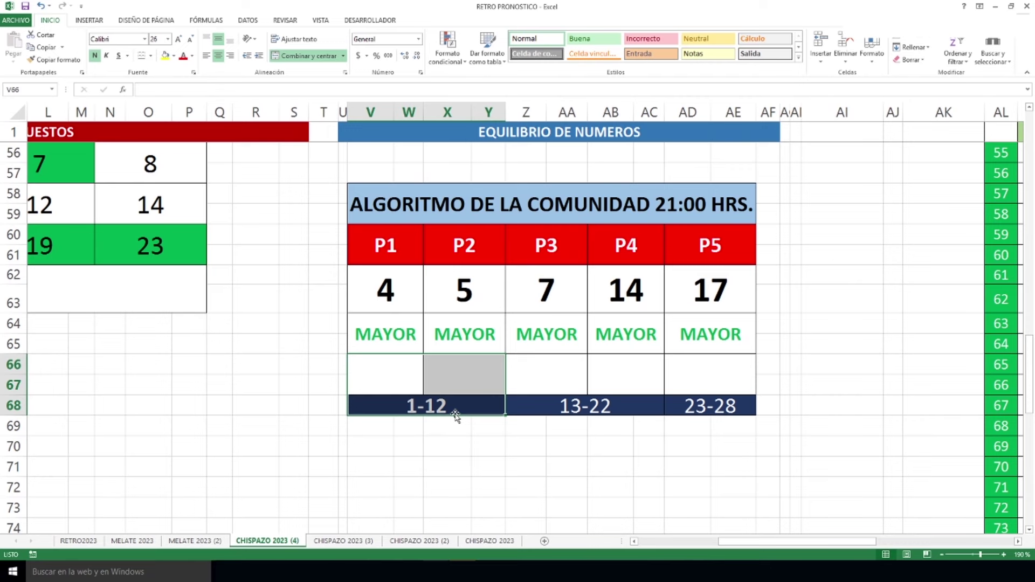
pyautogui.moveTo(548, 384); pyautogui.dragTo(615, 406)
pyautogui.moveTo(711, 368); pyautogui.dragTo(723, 420)
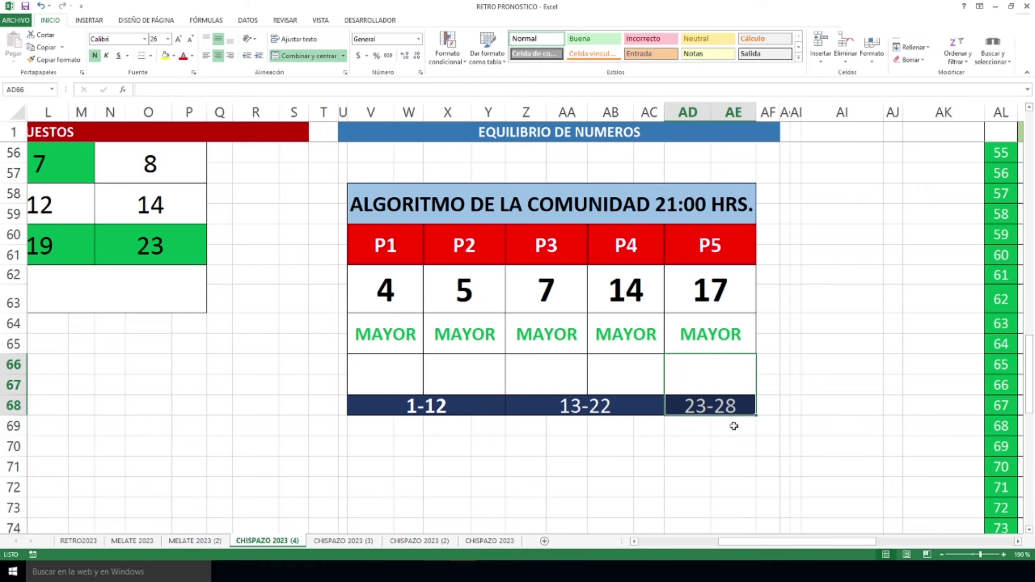
pyautogui.click(738, 431)
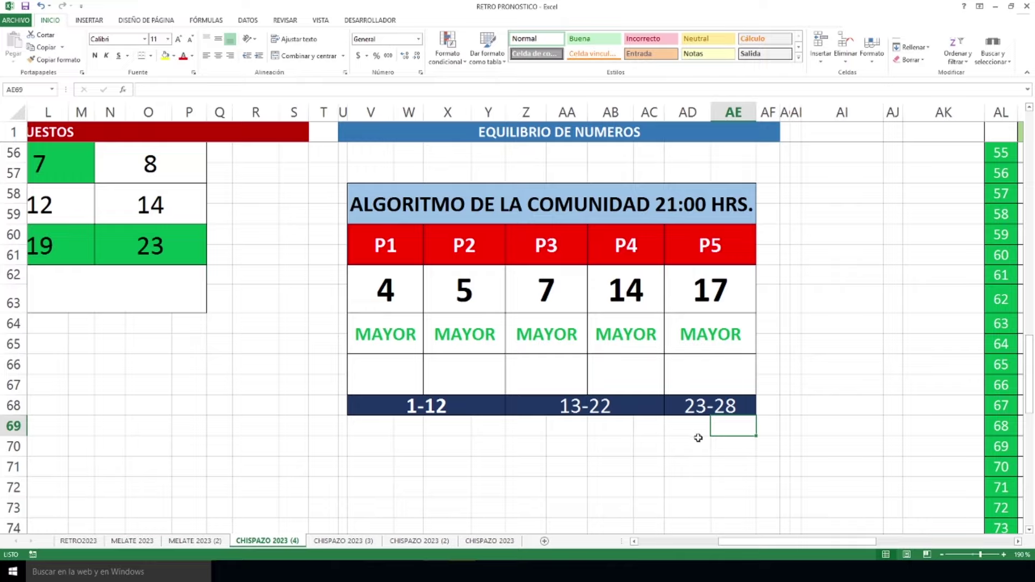
# Return to the sheet's upper tables at 130% zoom, showing the empty DE LAS 3 and DE LAS 9 prediction rows.
pyautogui.scroll(-3, 698, 438)
pyautogui.scroll(8, 495, 434)
pyautogui.scroll(7, 495, 434)
pyautogui.scroll(-1, 495, 434)
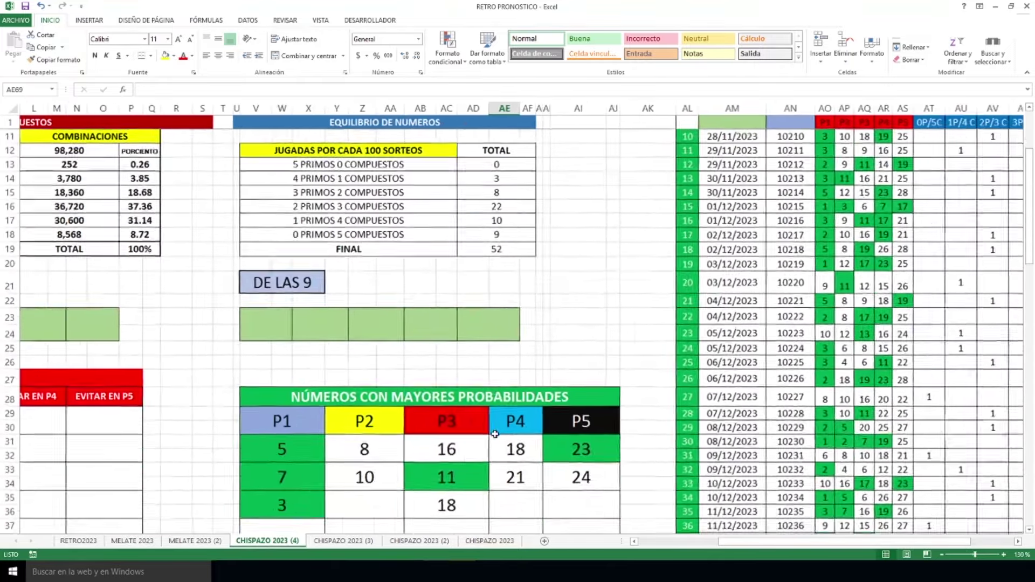
pyautogui.scroll(2, 495, 434)
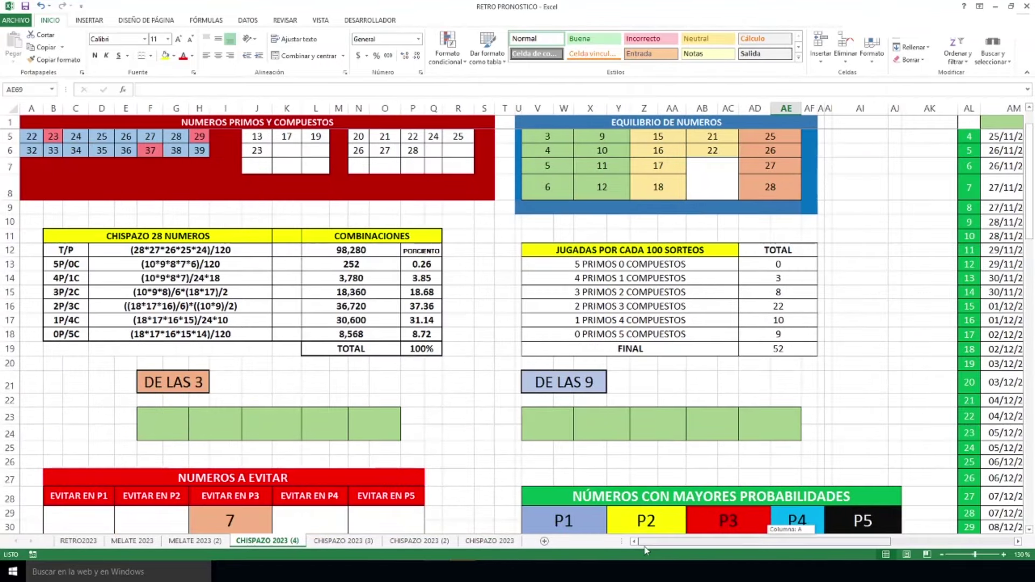
pyautogui.moveTo(733, 542); pyautogui.dragTo(647, 549)
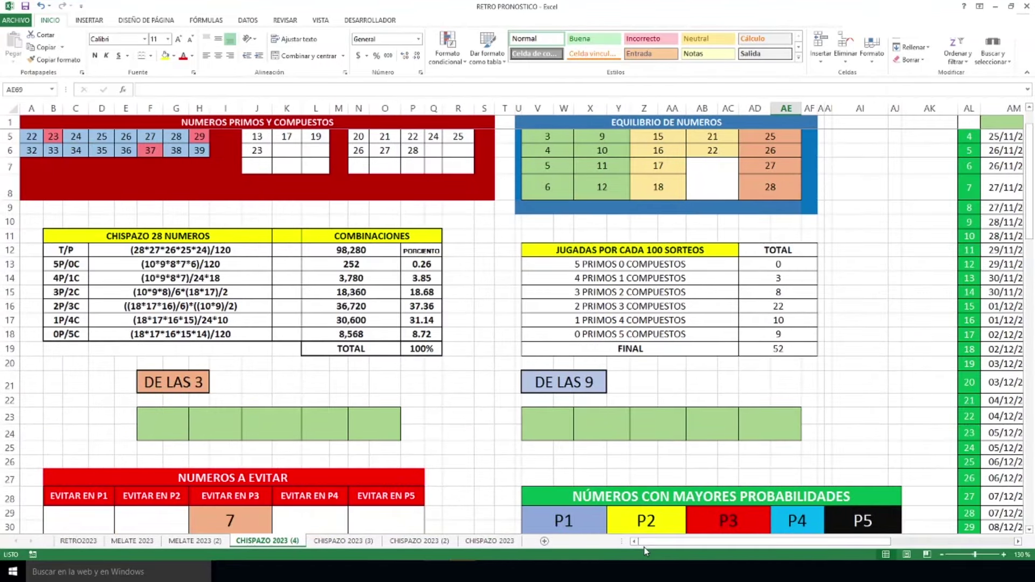